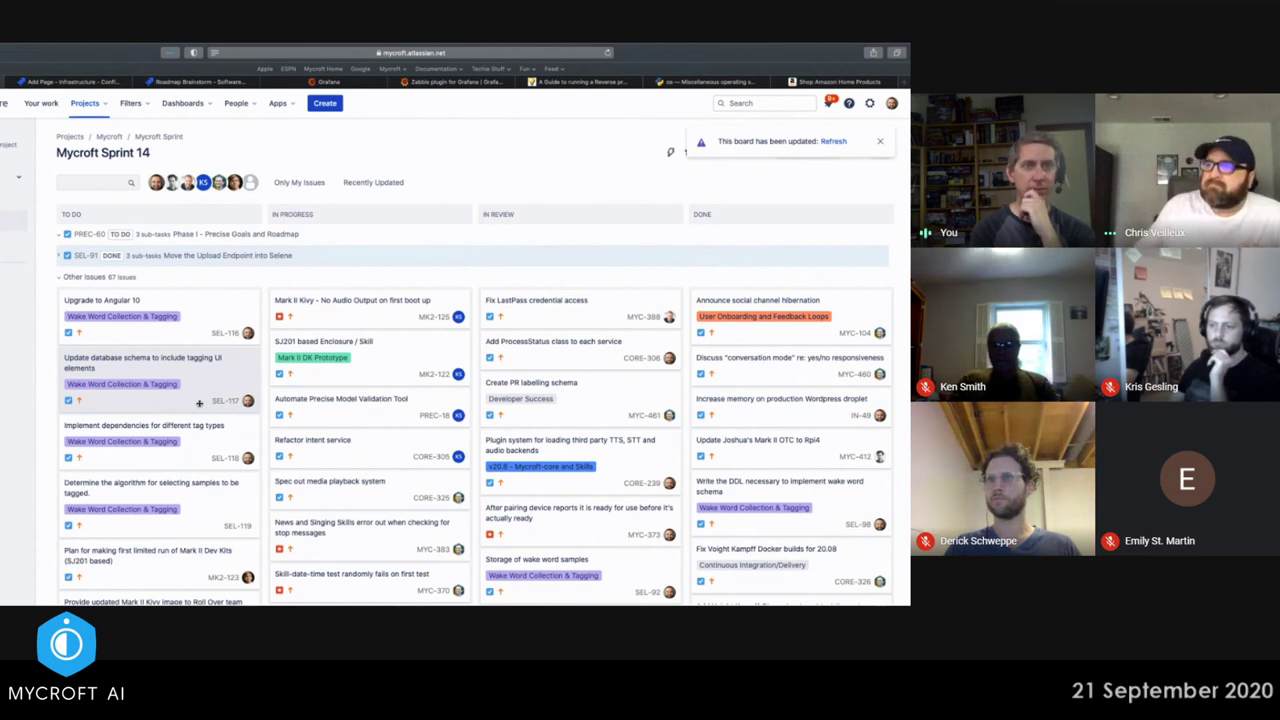
# - Filter the Mycroft Sprint 14 board to the issues assigned to KS and expand the Other Issues group
pyautogui.scroll(-1, 199, 403)
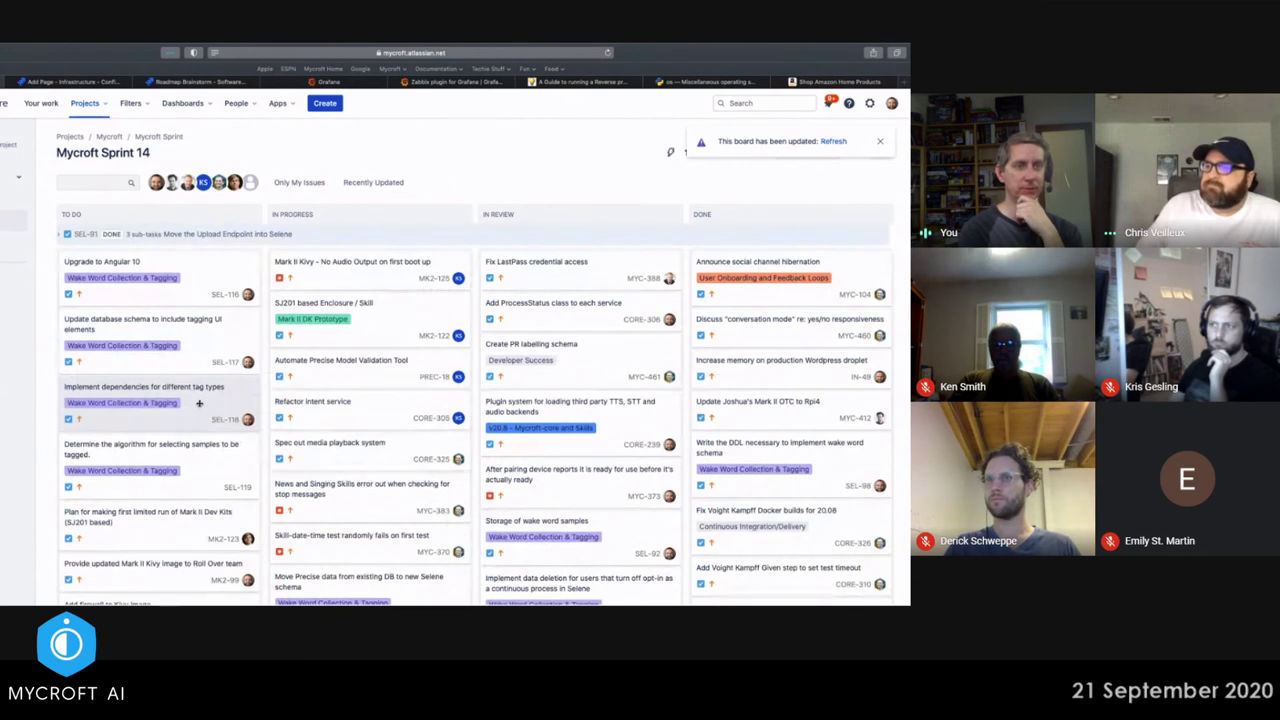
pyautogui.scroll(-1, 199, 403)
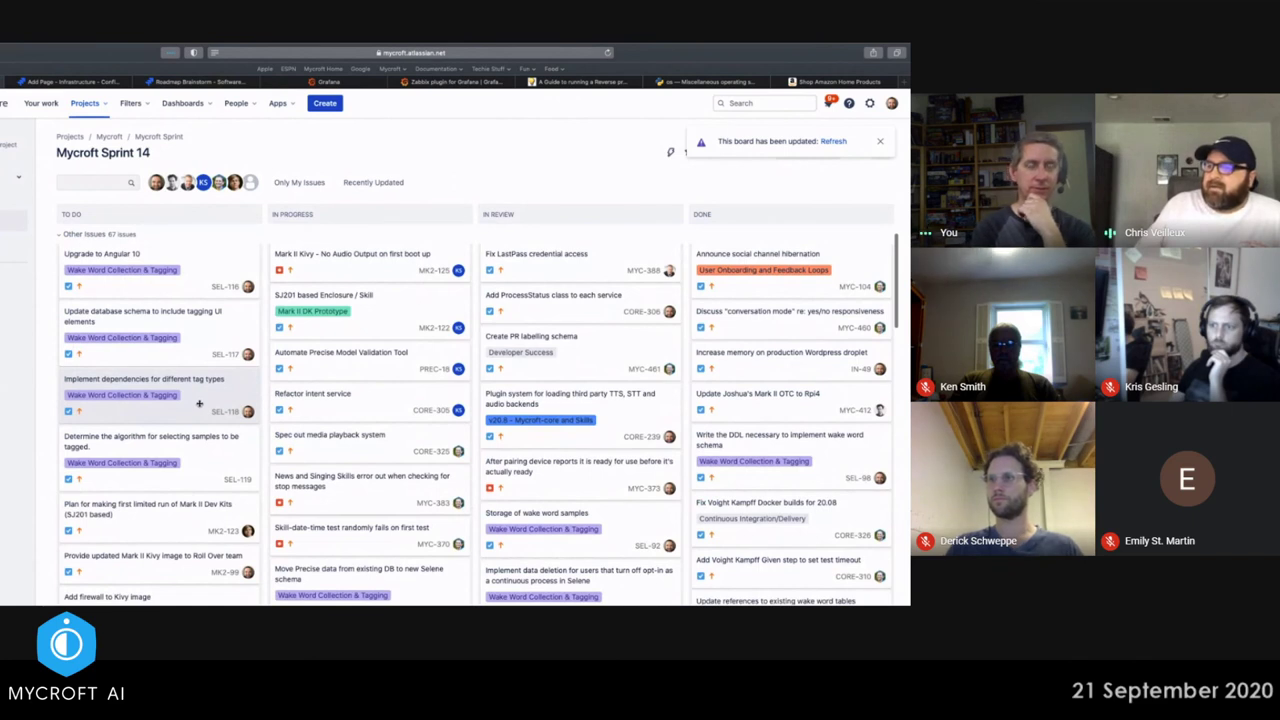
pyautogui.scroll(-1, 199, 403)
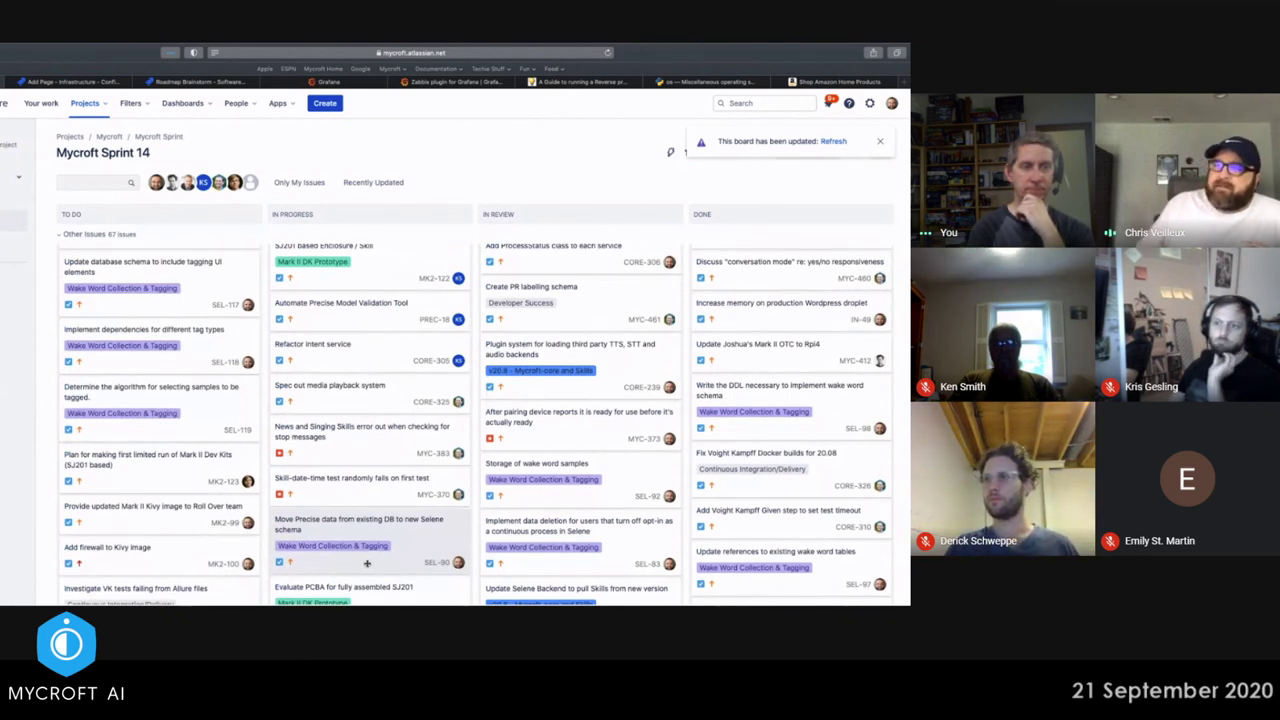
pyautogui.scroll(1, 209, 423)
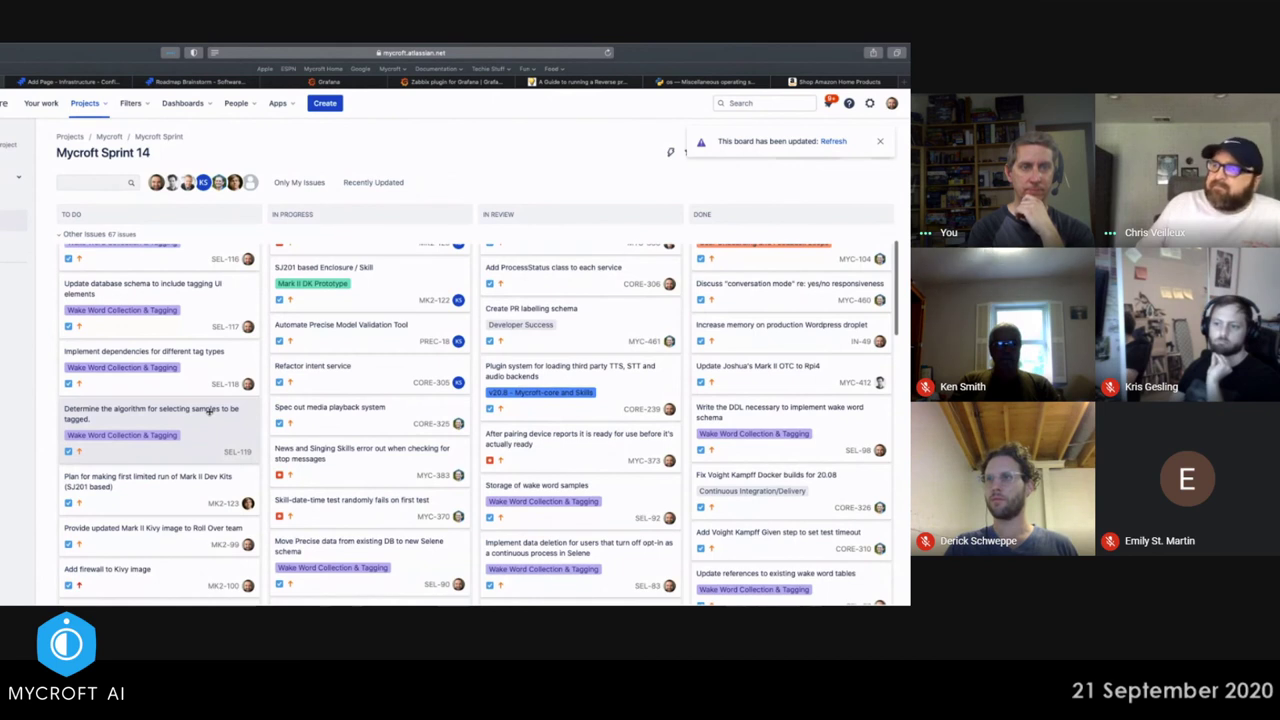
pyautogui.scroll(3, 209, 423)
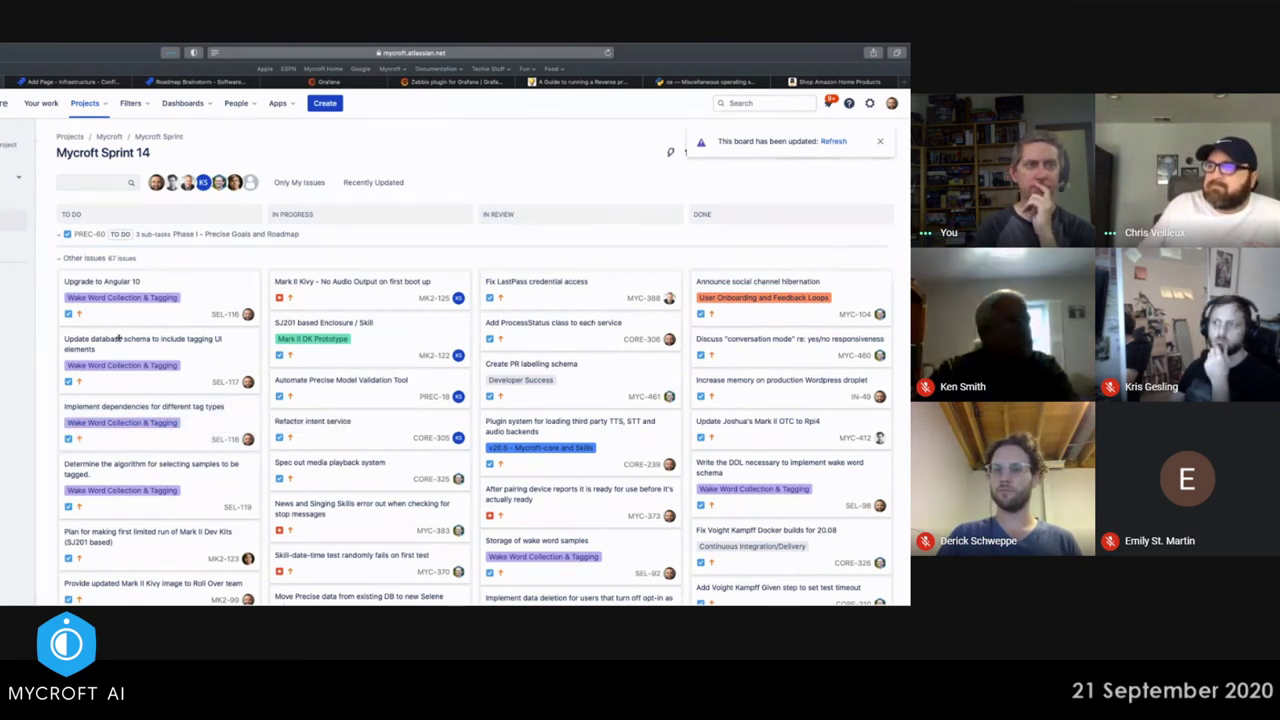
pyautogui.click(203, 182)
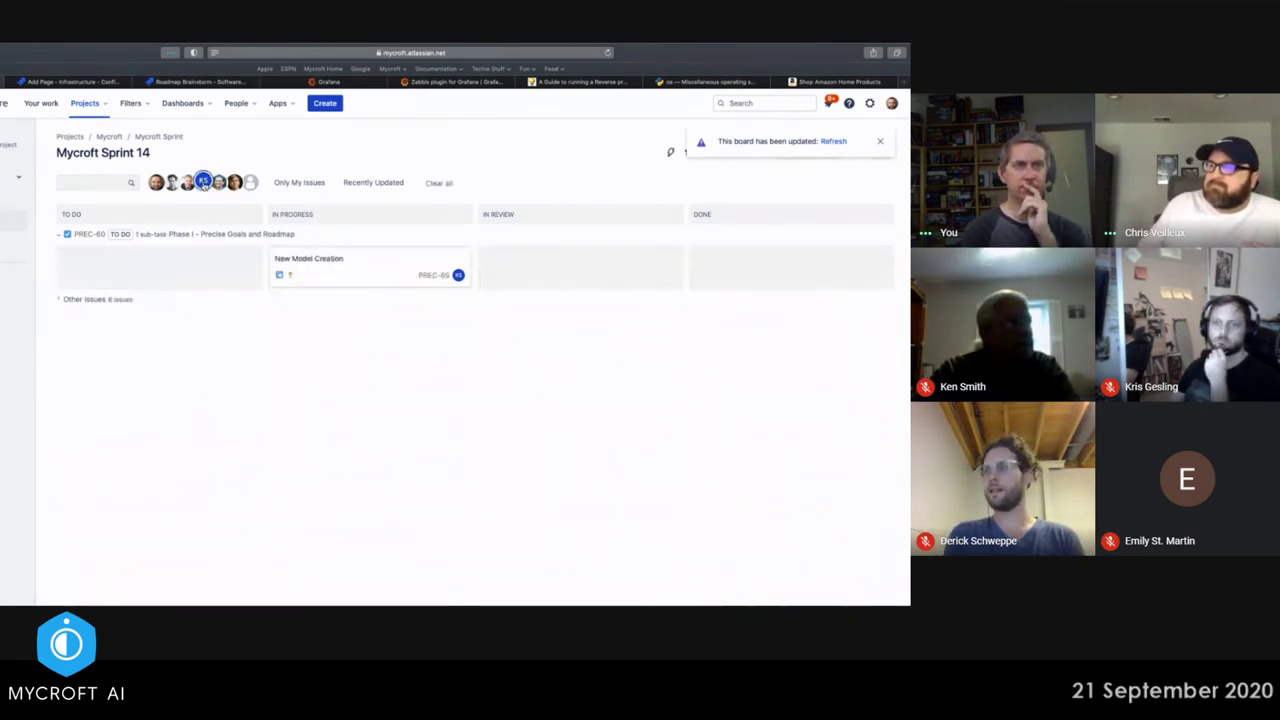
pyautogui.click(60, 299)
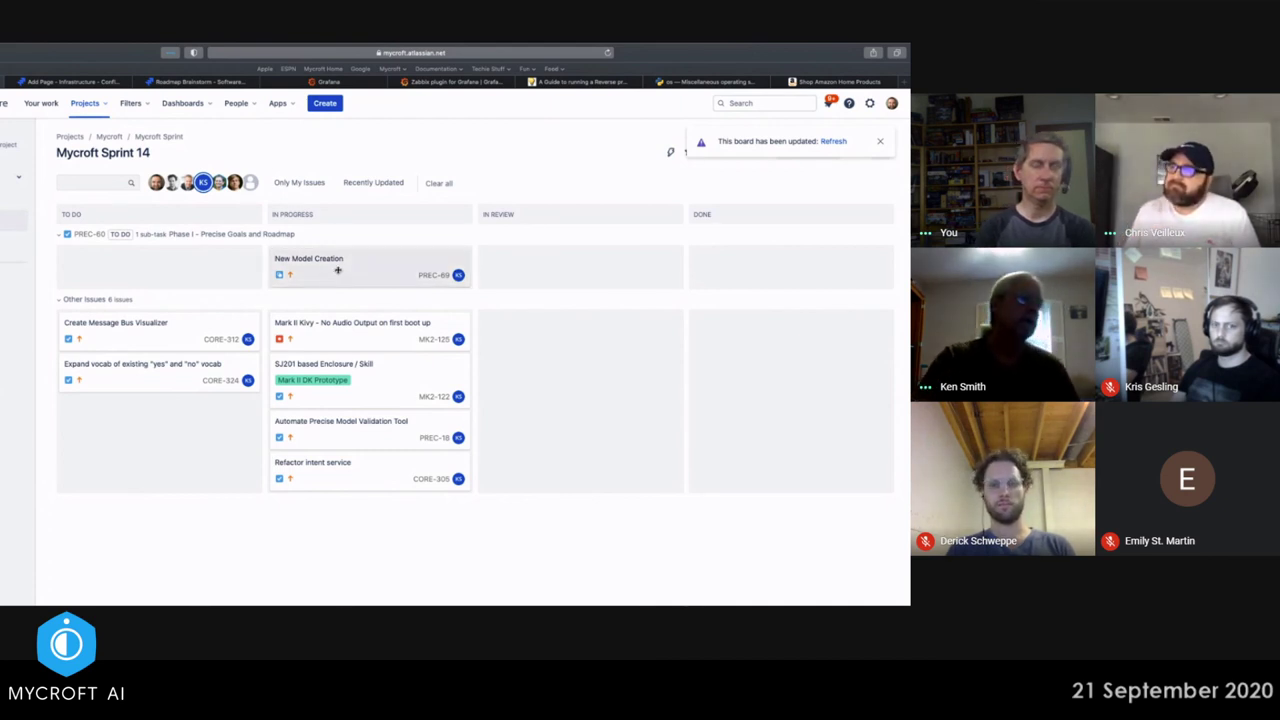
# - Move the New Model Creation card from In Progress to Done and refresh the board
pyautogui.moveTo(337, 270); pyautogui.dragTo(712, 260)
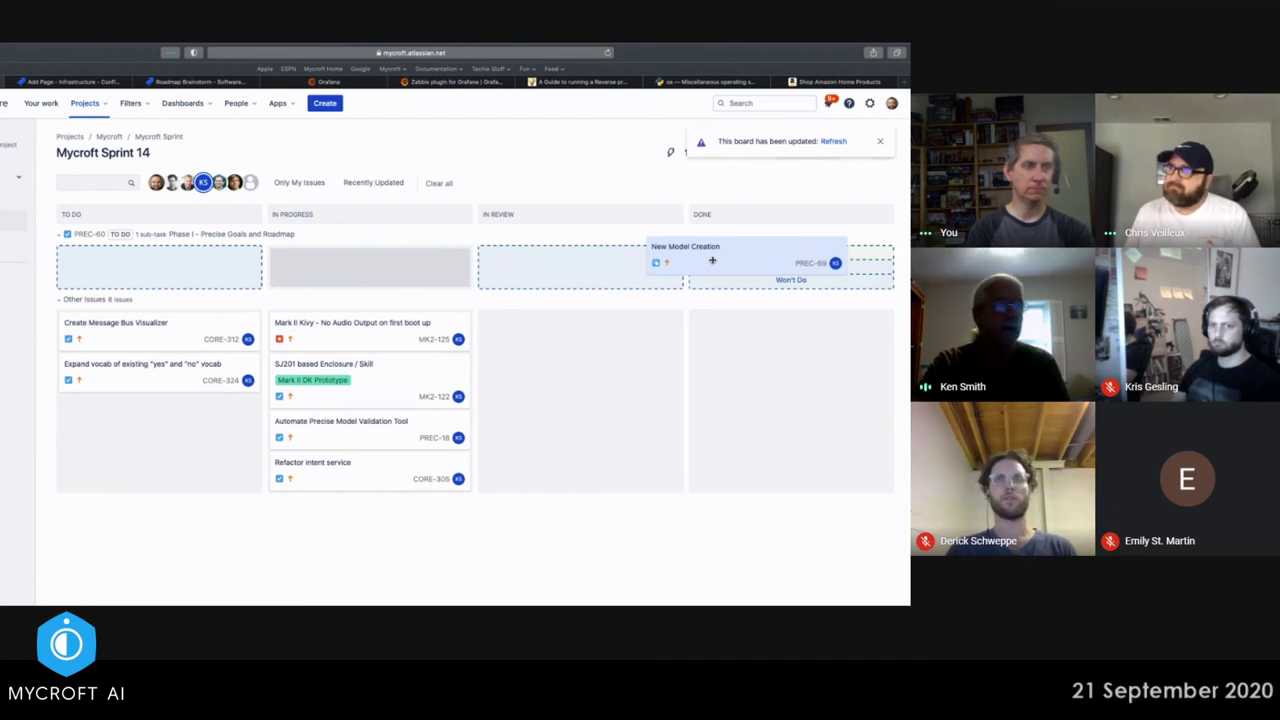
pyautogui.moveTo(712, 260); pyautogui.dragTo(711, 259)
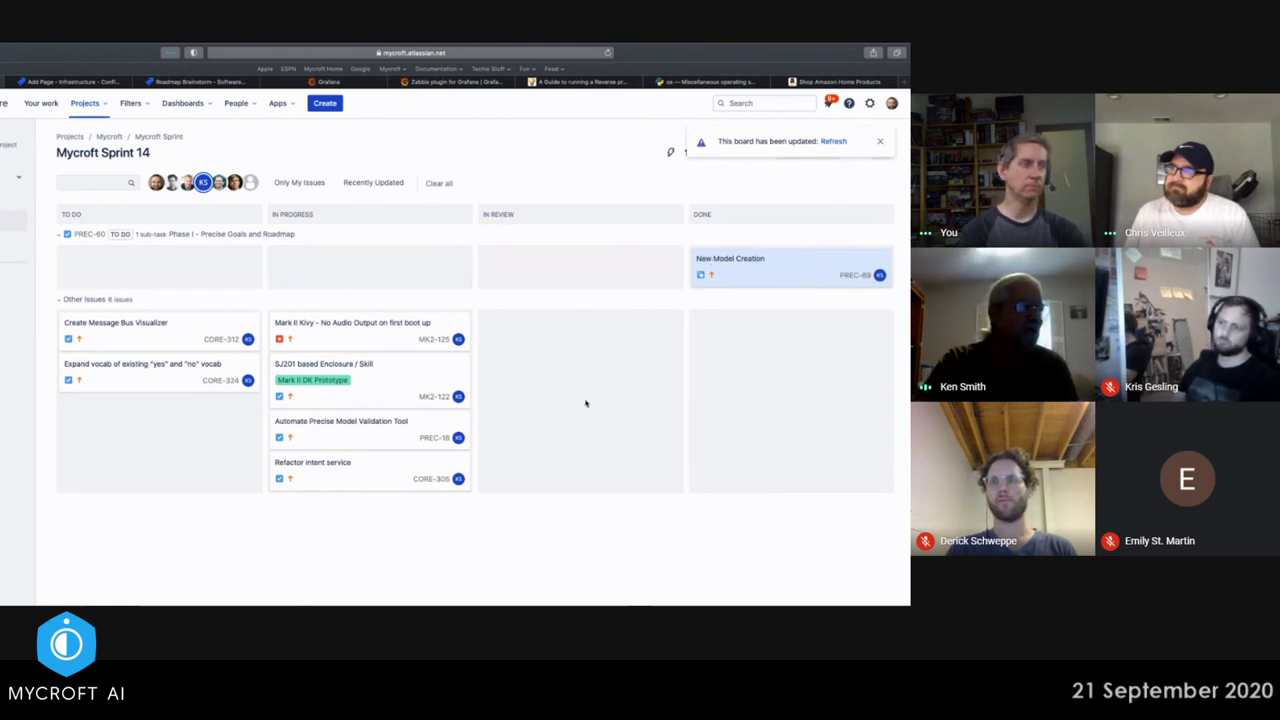
pyautogui.click(829, 143)
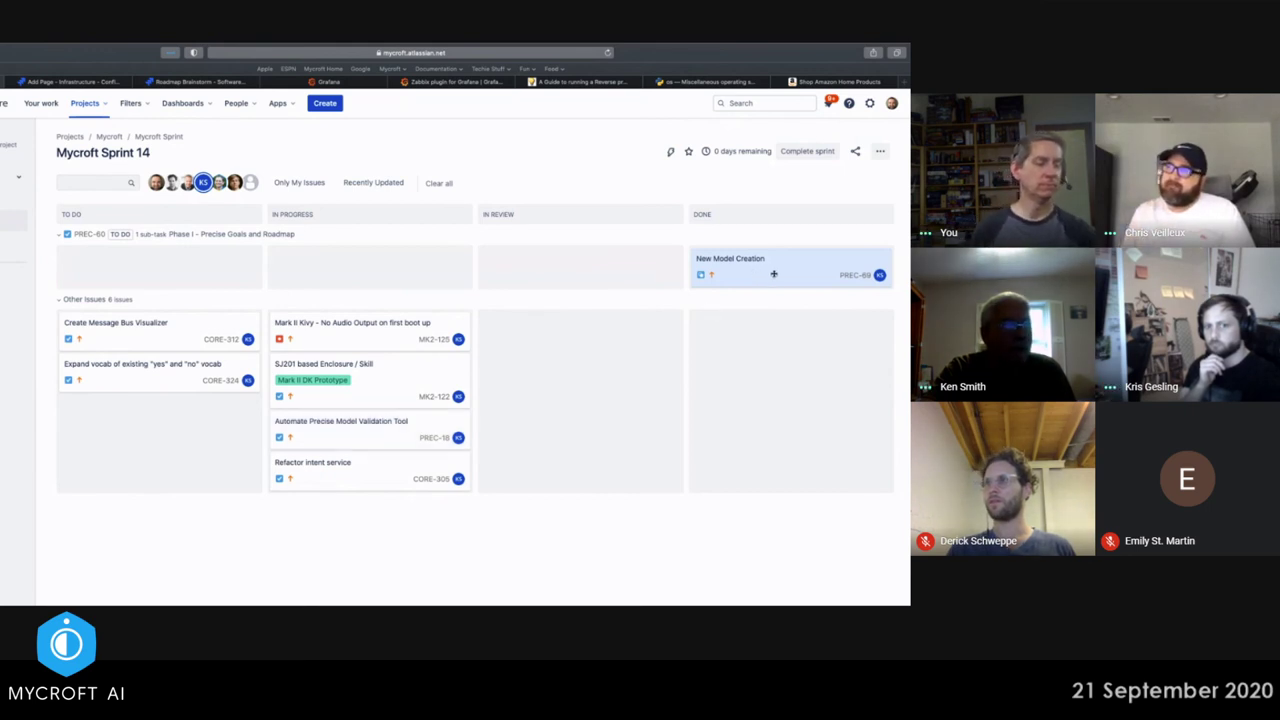
# - Try to move the New Model Creation card from Done directly to In Review, refreshing the board between attempts
pyautogui.moveTo(769, 271); pyautogui.dragTo(561, 274)
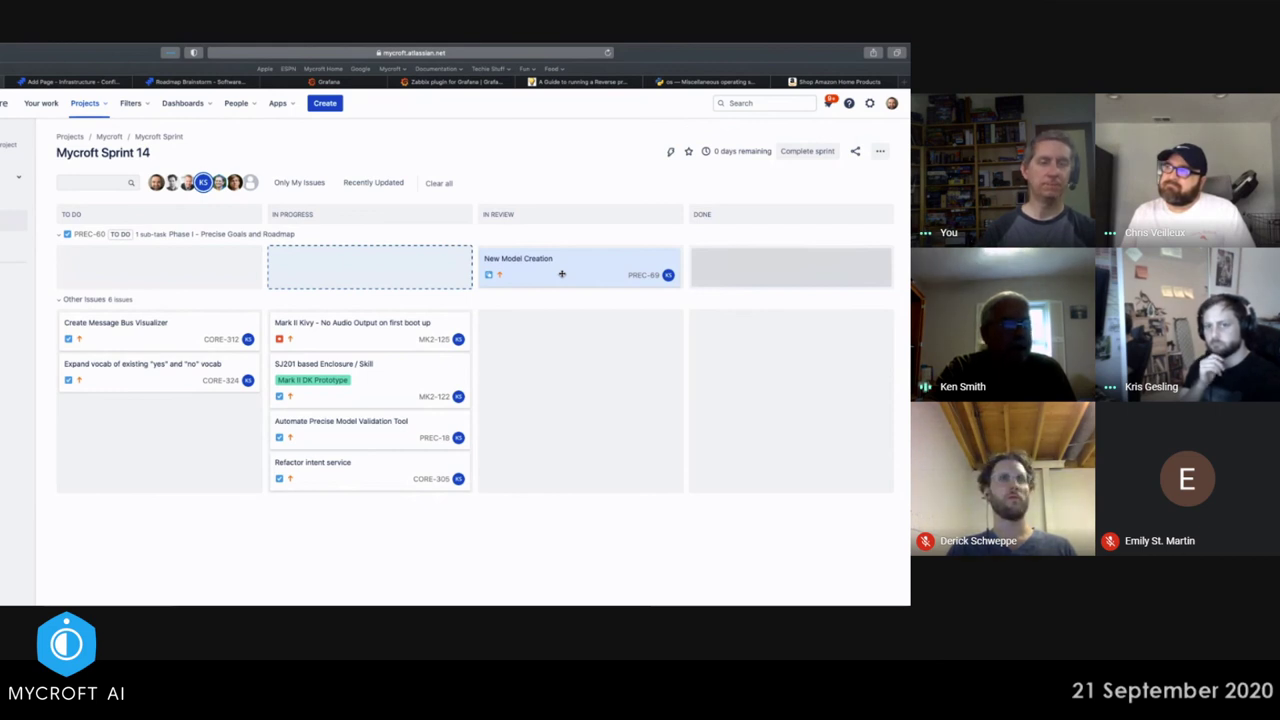
pyautogui.moveTo(561, 274); pyautogui.dragTo(766, 270)
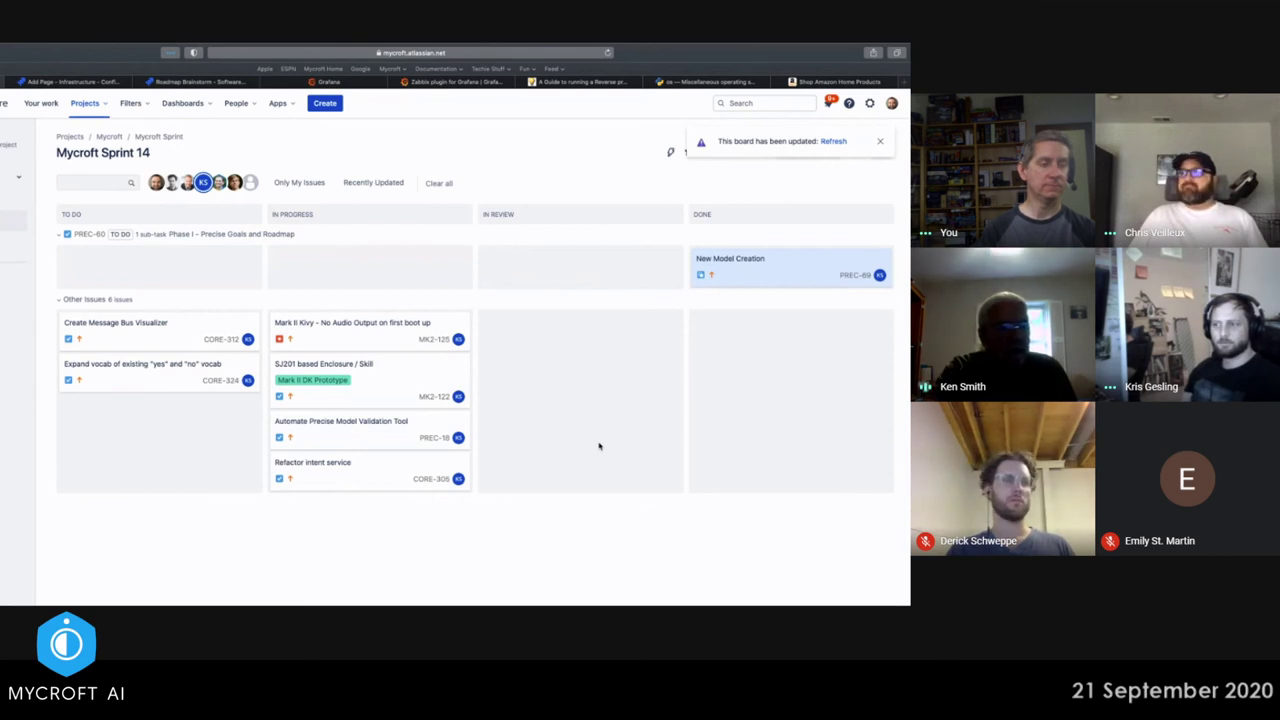
pyautogui.click(832, 141)
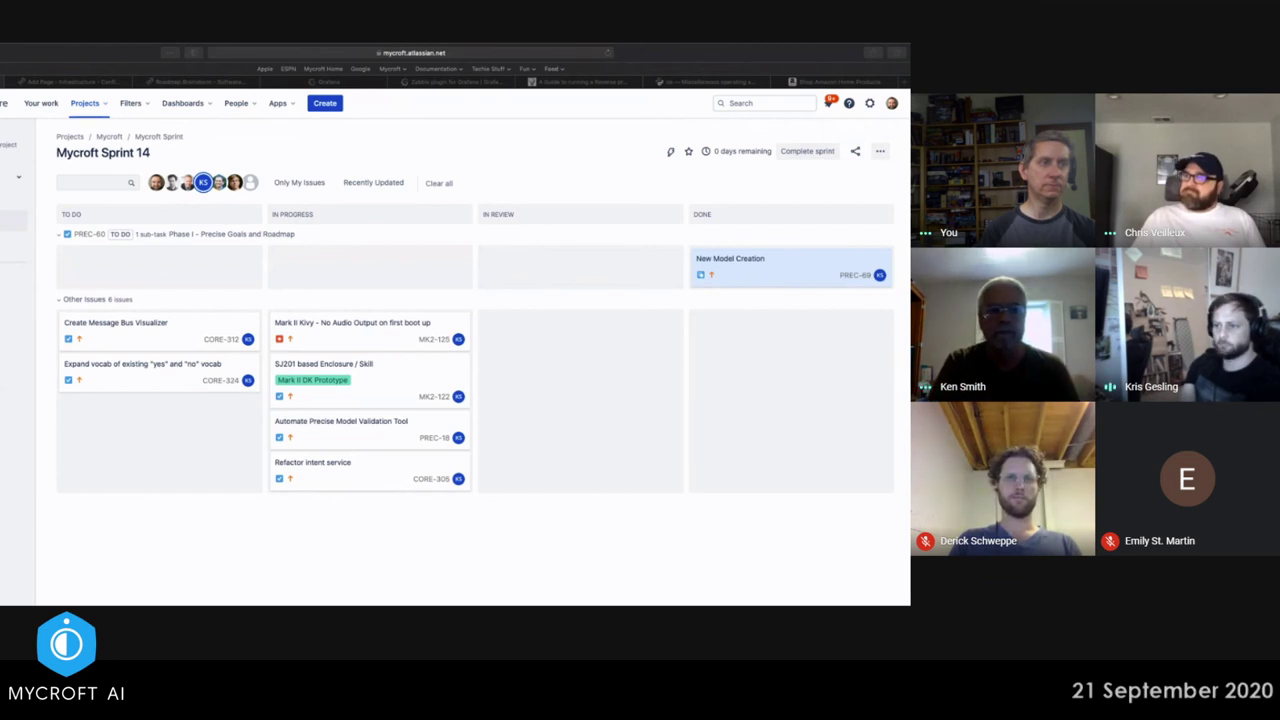
pyautogui.click(801, 265)
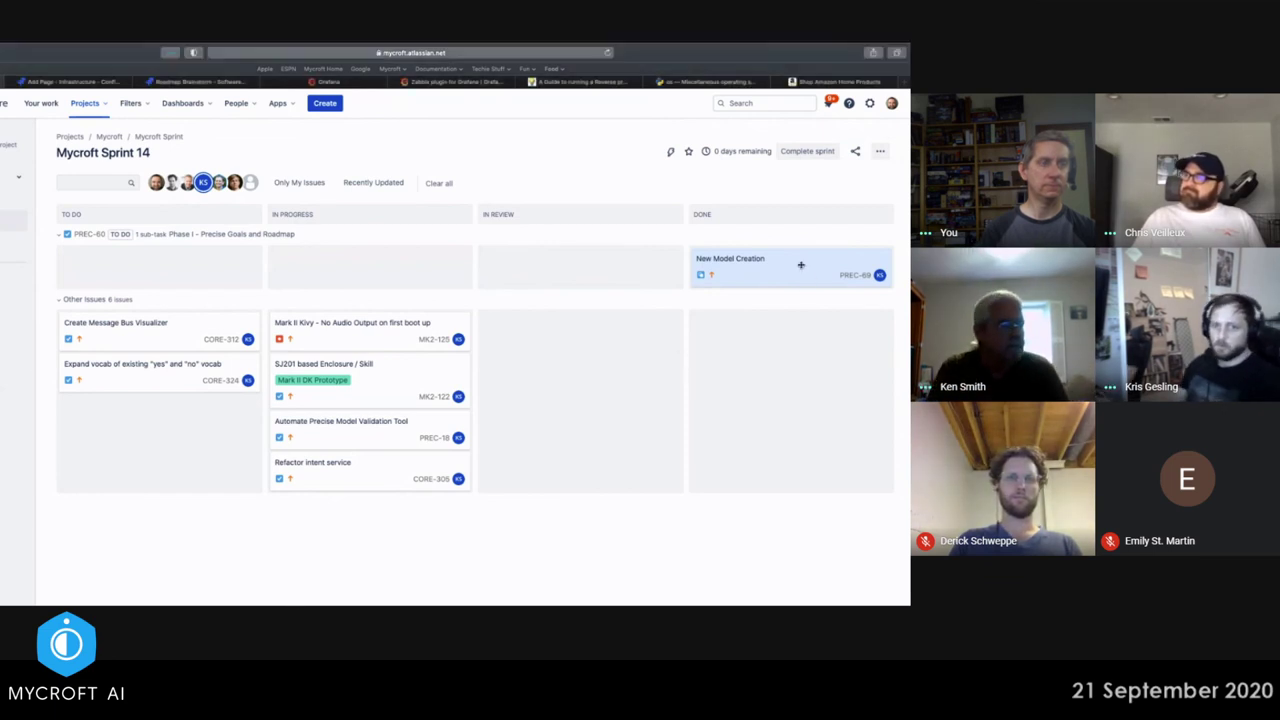
pyautogui.moveTo(736, 262); pyautogui.dragTo(549, 264)
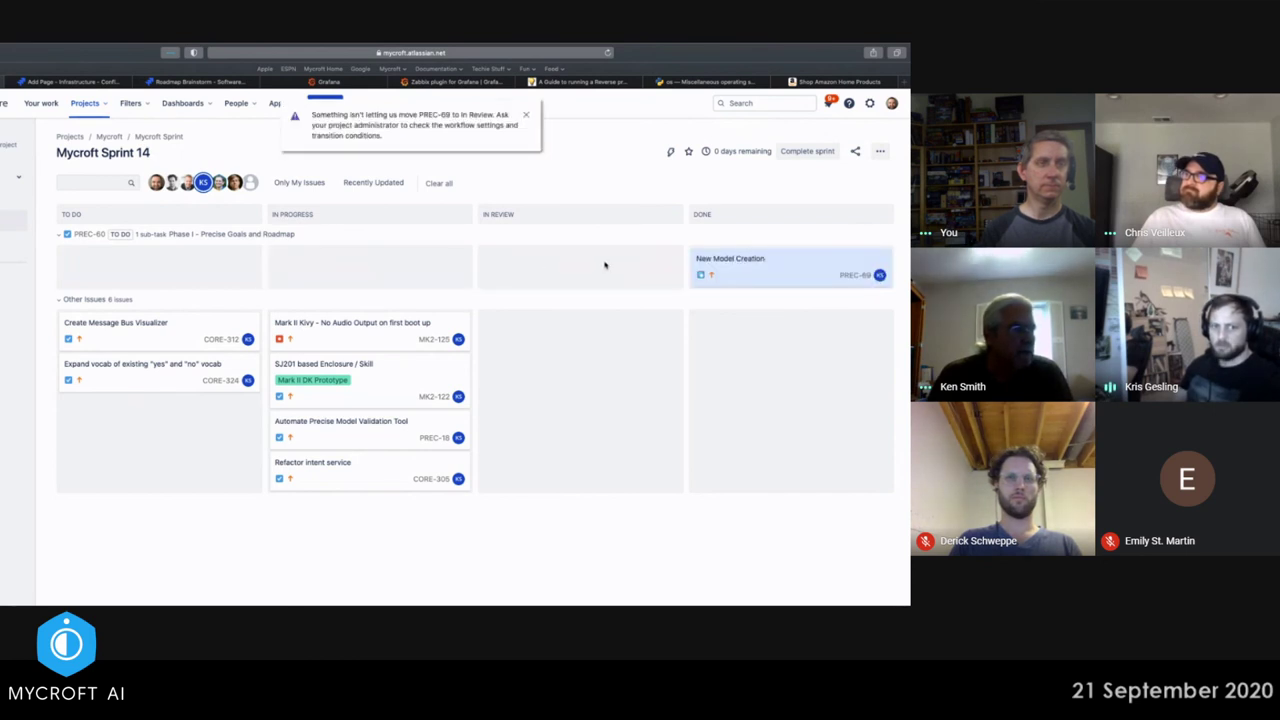
pyautogui.click(526, 115)
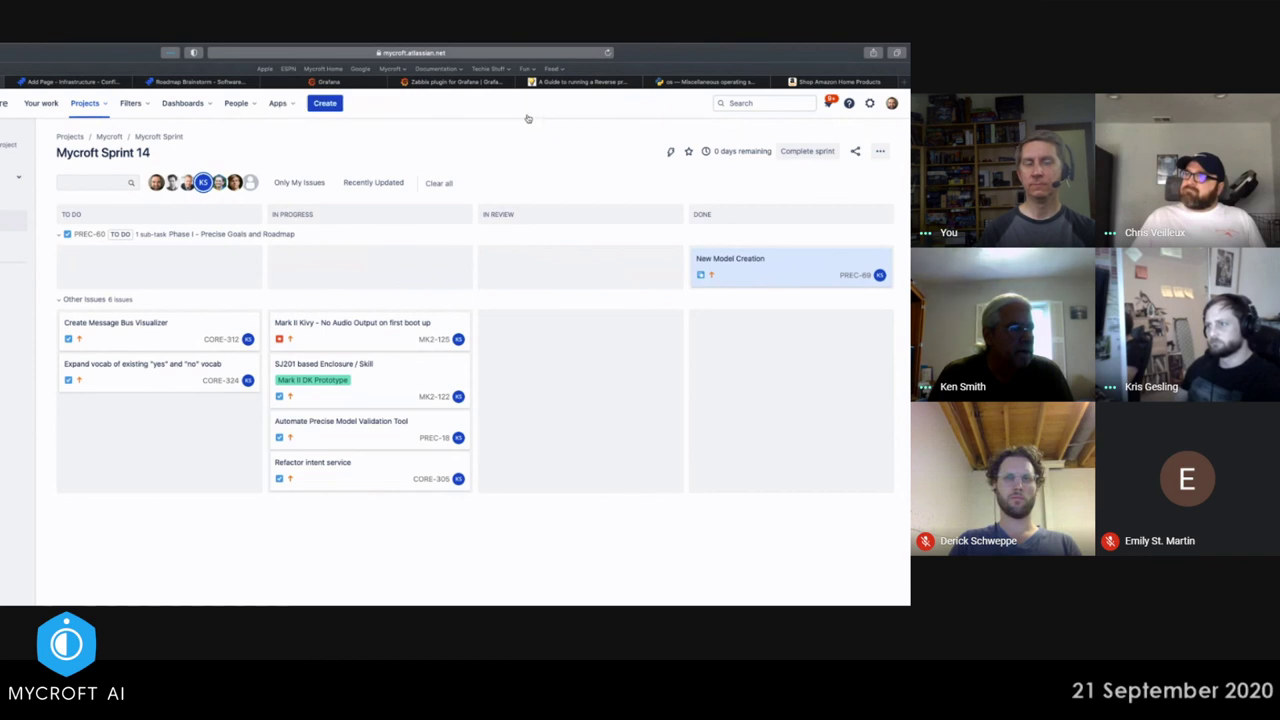
# - Transition the New Model Creation issue from Done to In Progress as Not finished, and move its card to In Review
pyautogui.click(776, 275)
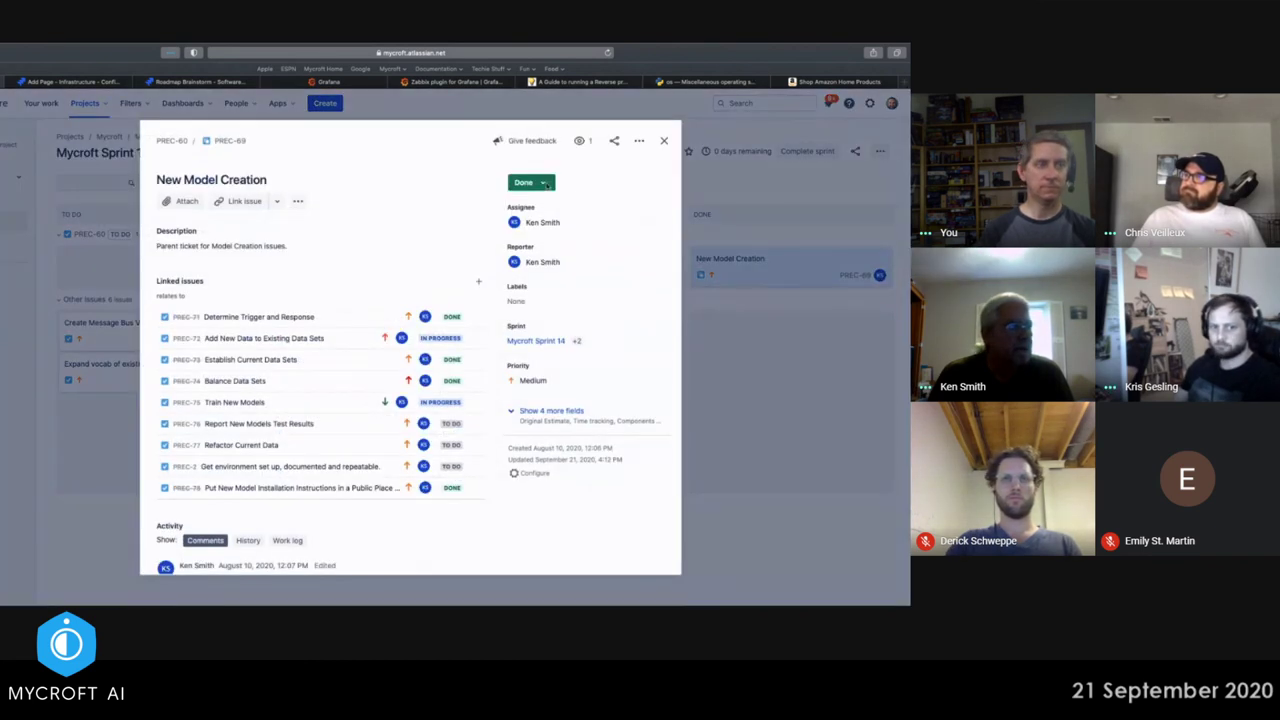
pyautogui.press('Escape')
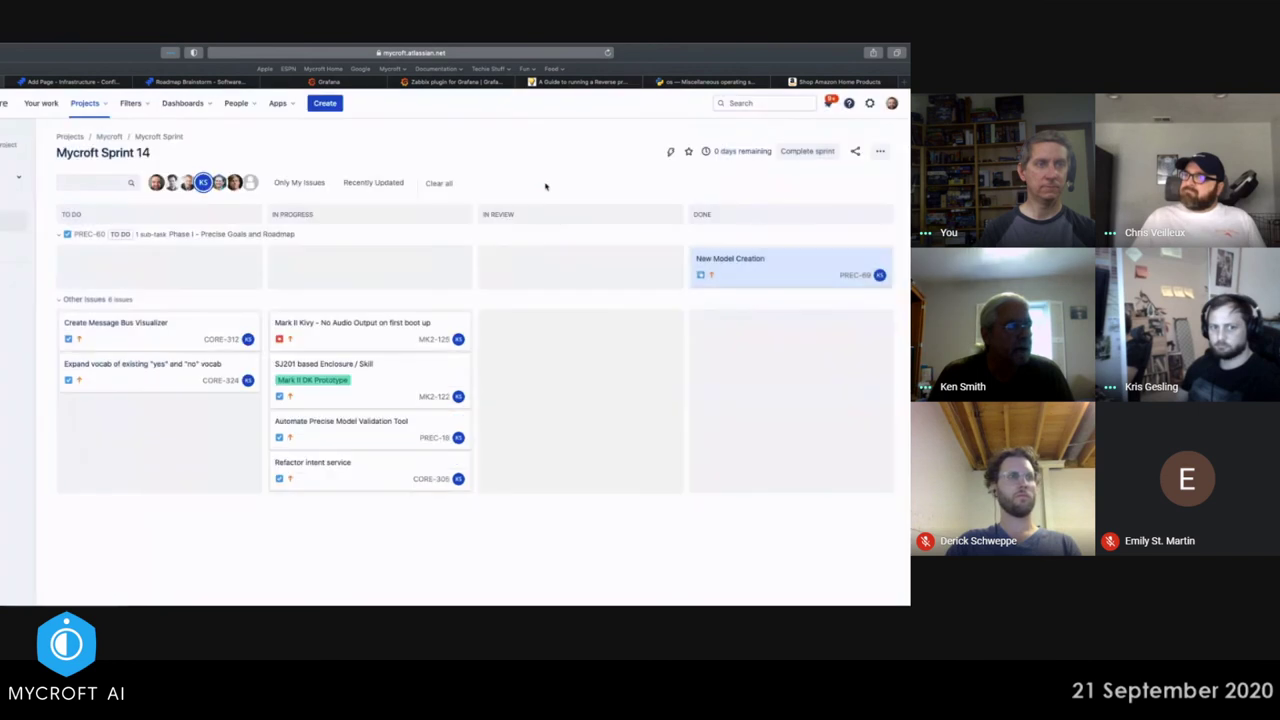
pyautogui.click(753, 272)
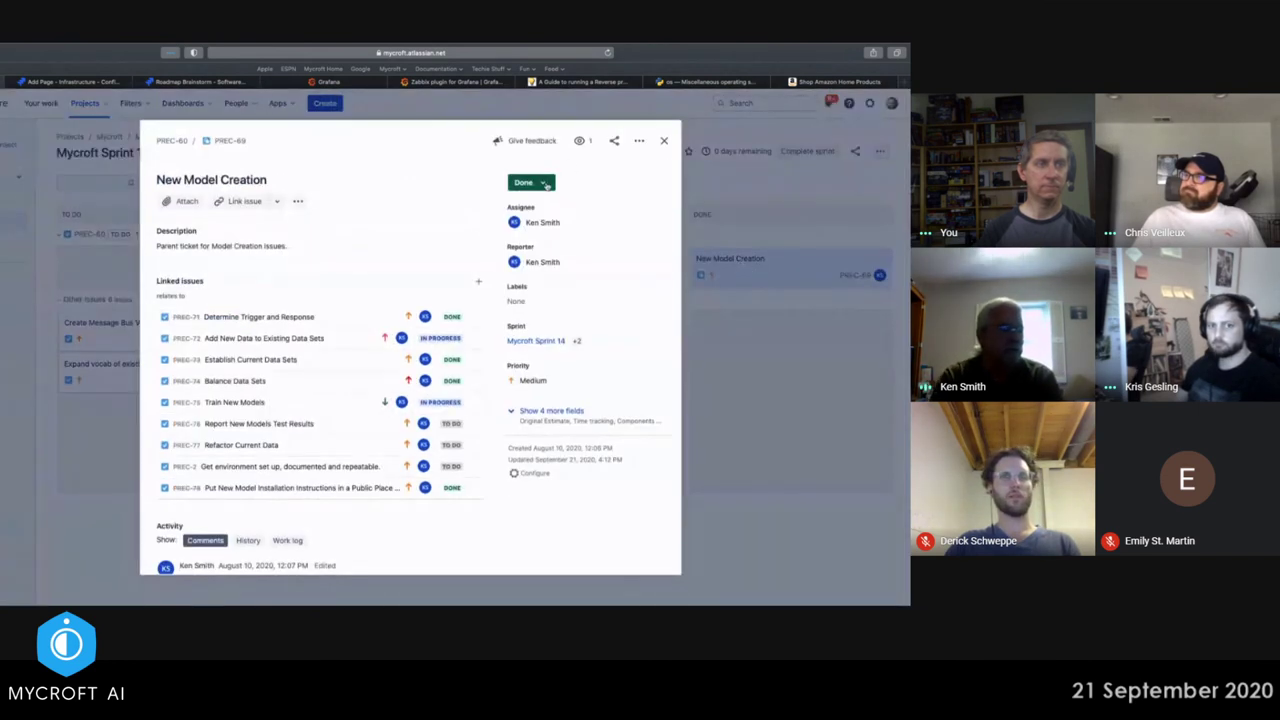
pyautogui.click(546, 184)
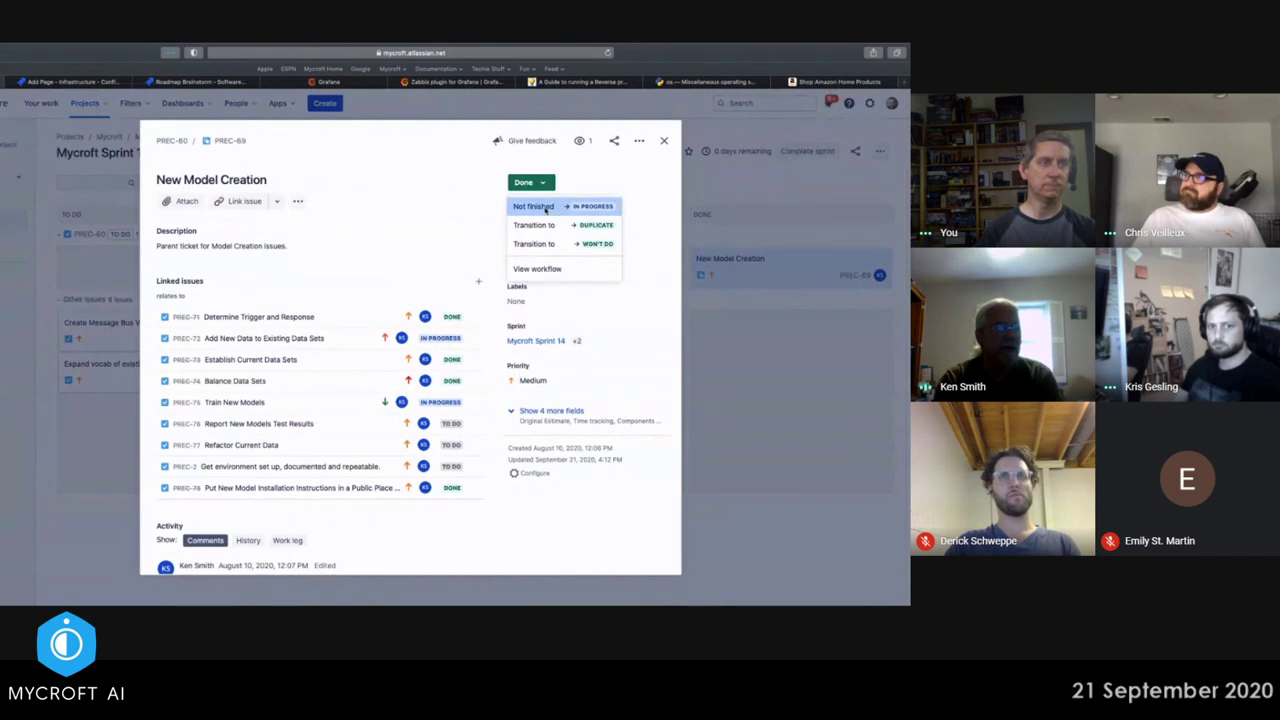
pyautogui.click(545, 207)
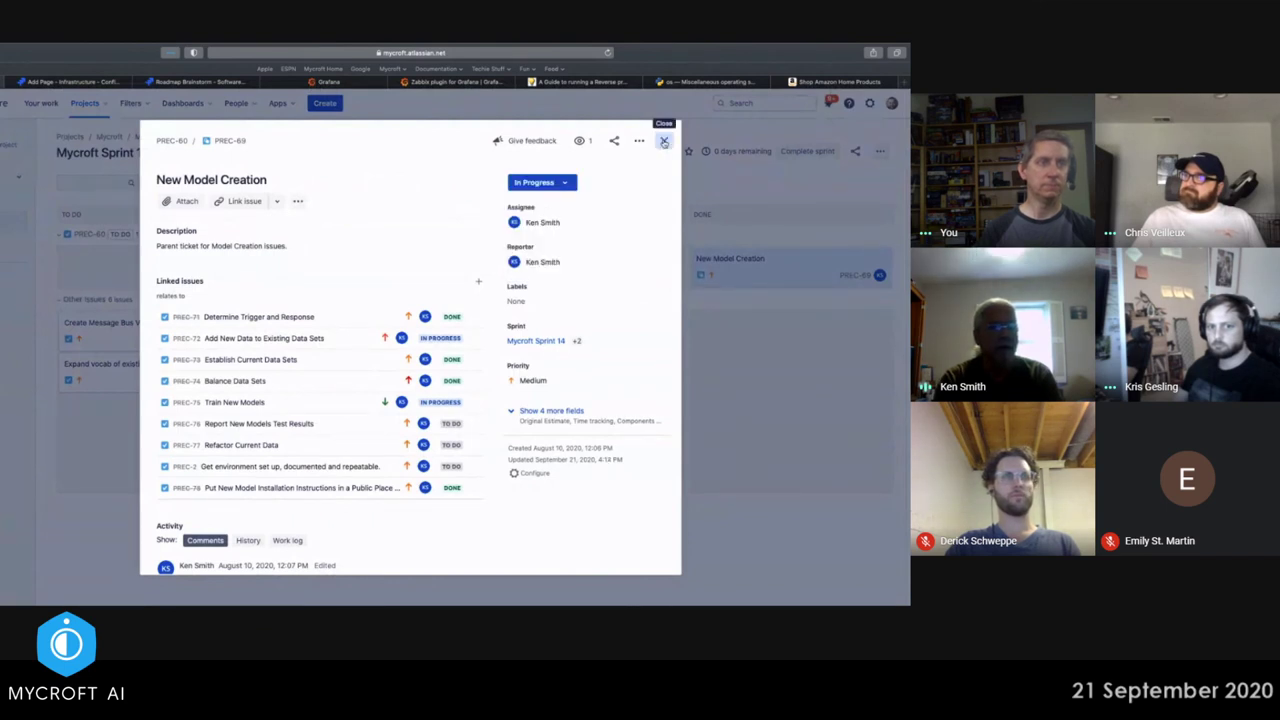
pyautogui.click(664, 142)
pyautogui.moveTo(386, 271); pyautogui.dragTo(583, 269)
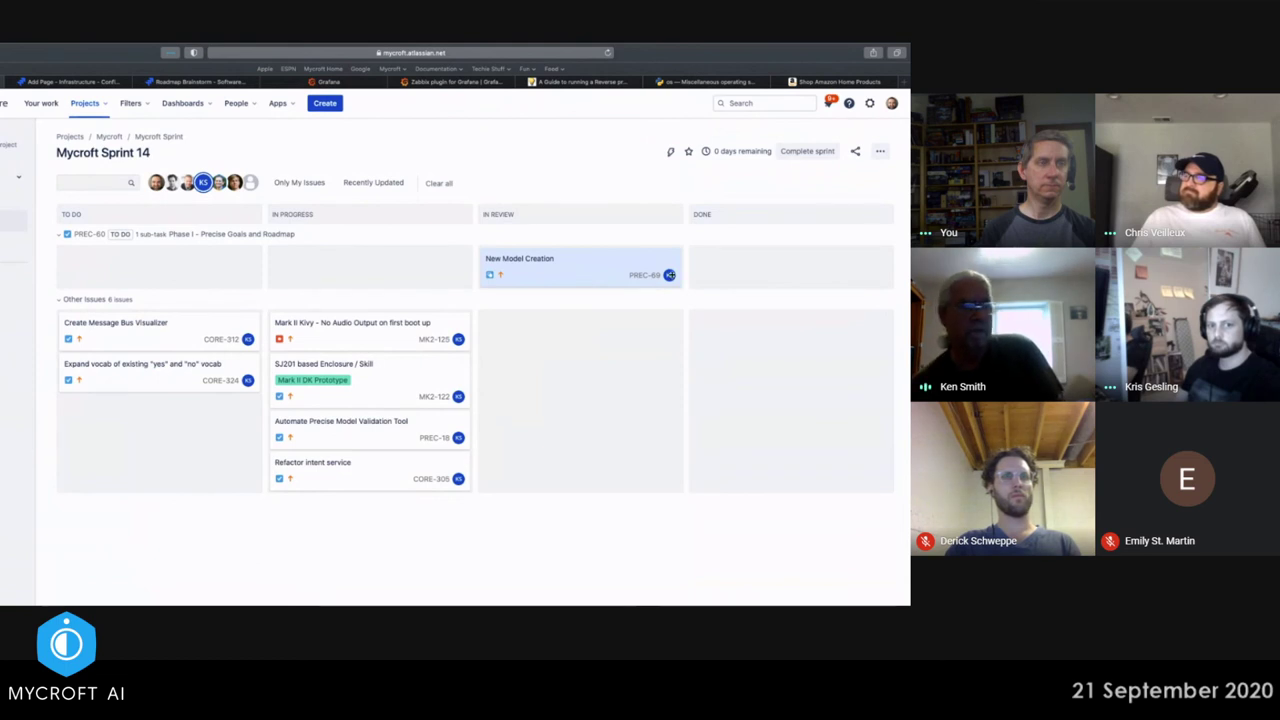
# - Reassign the New Model Creation issue to the reviewing team member and close its details
pyautogui.click(670, 274)
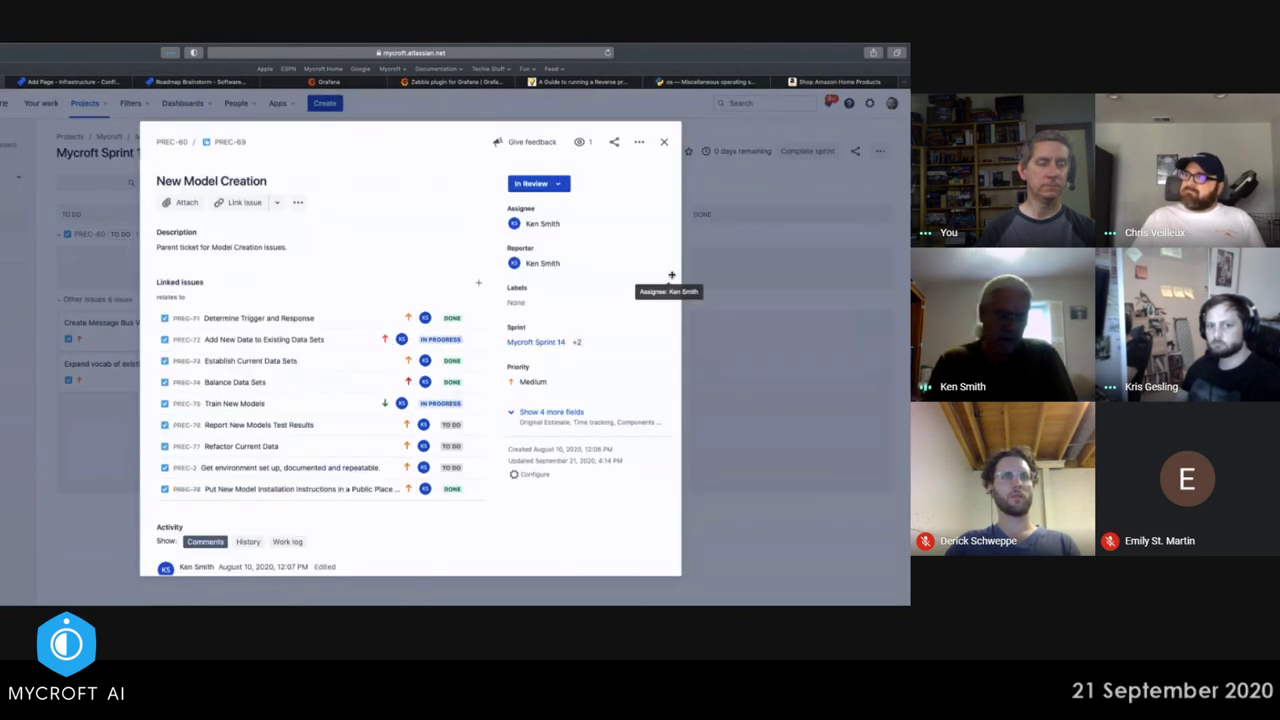
pyautogui.click(516, 223)
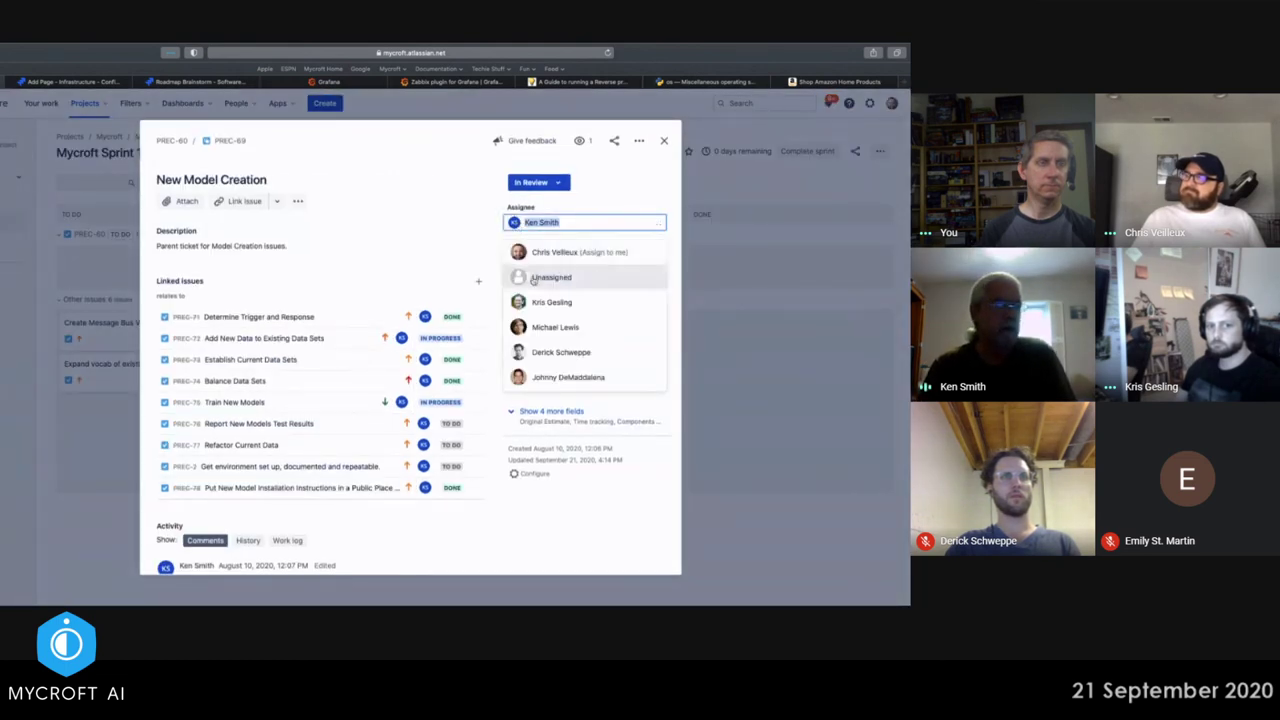
pyautogui.click(552, 302)
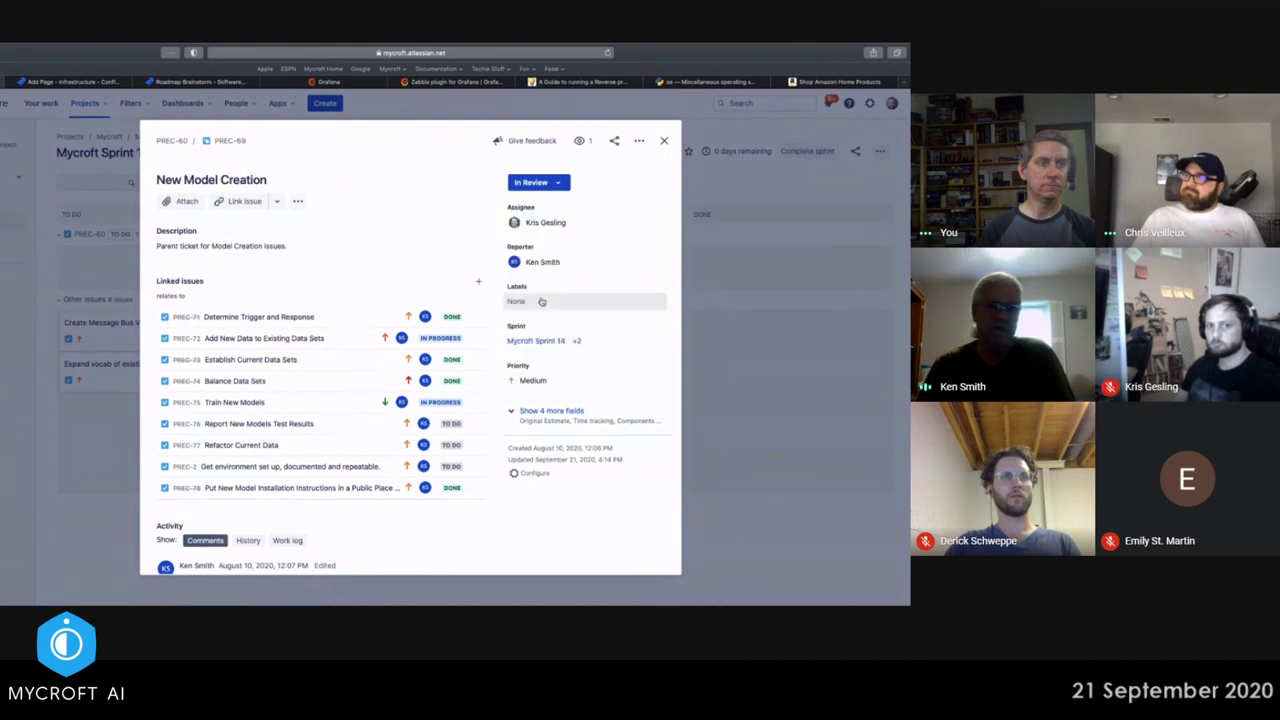
pyautogui.click(664, 140)
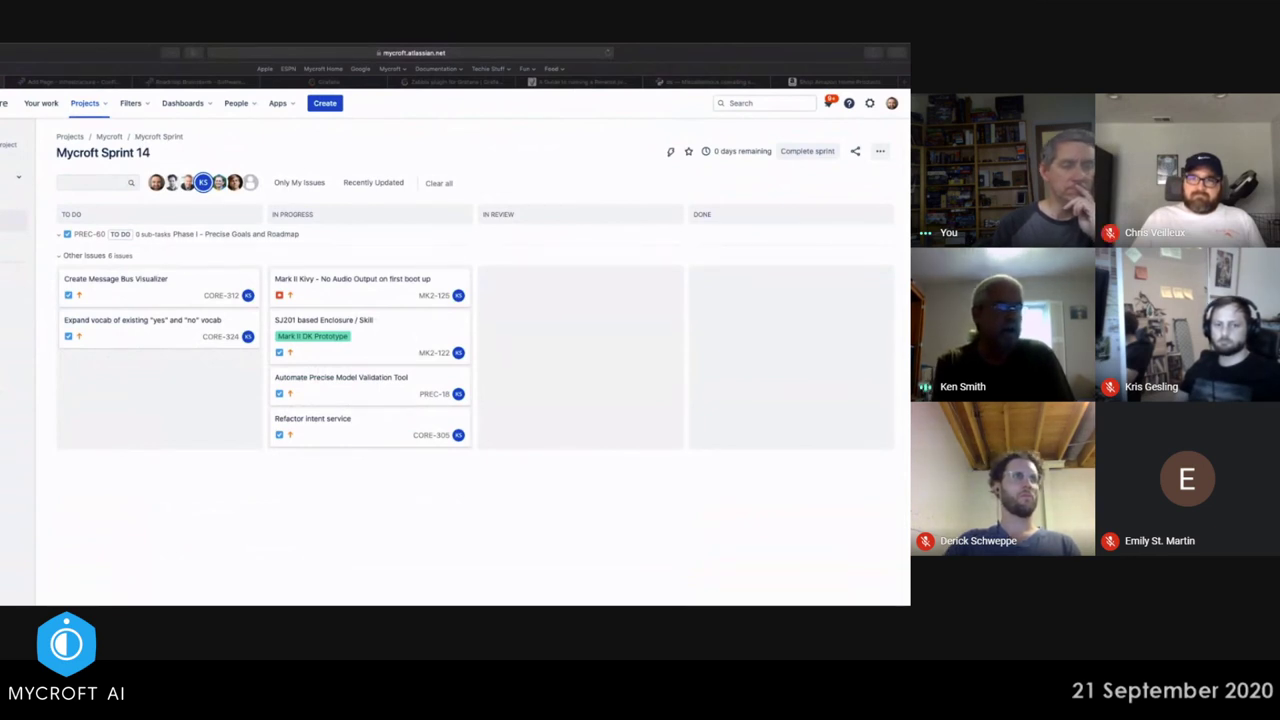
pyautogui.click(474, 502)
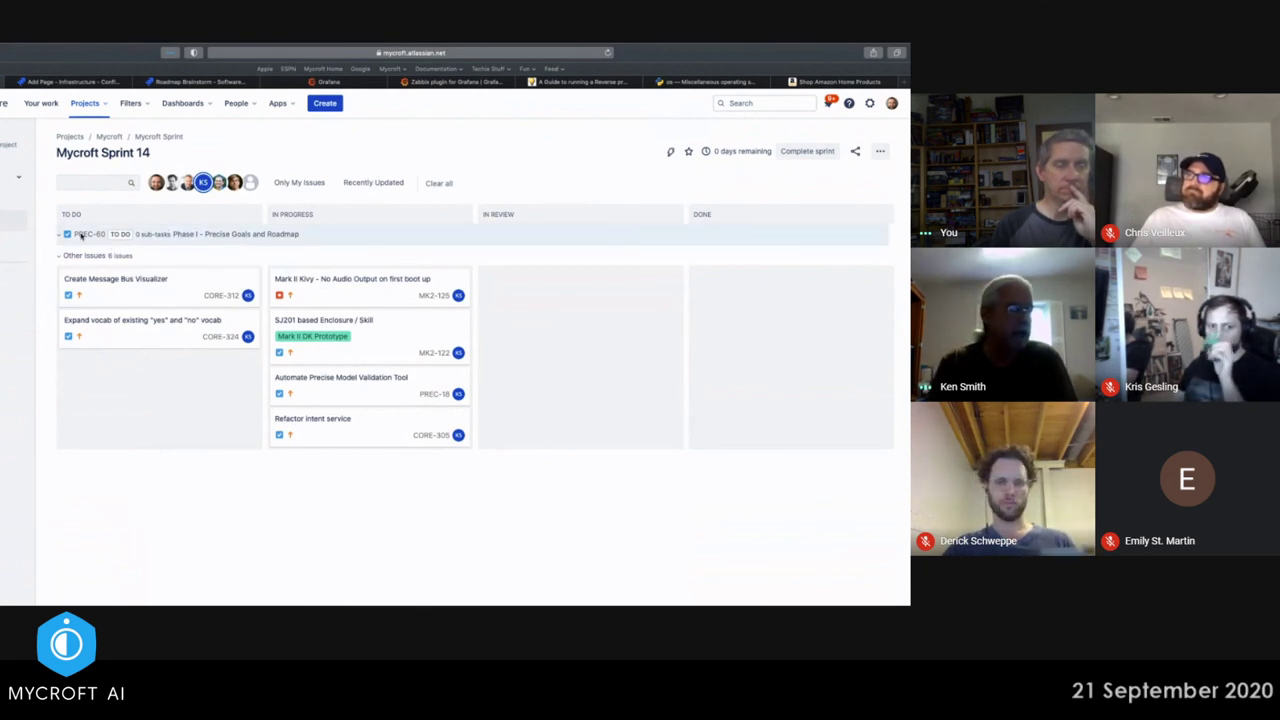
pyautogui.click(84, 234)
pyautogui.press('Escape')
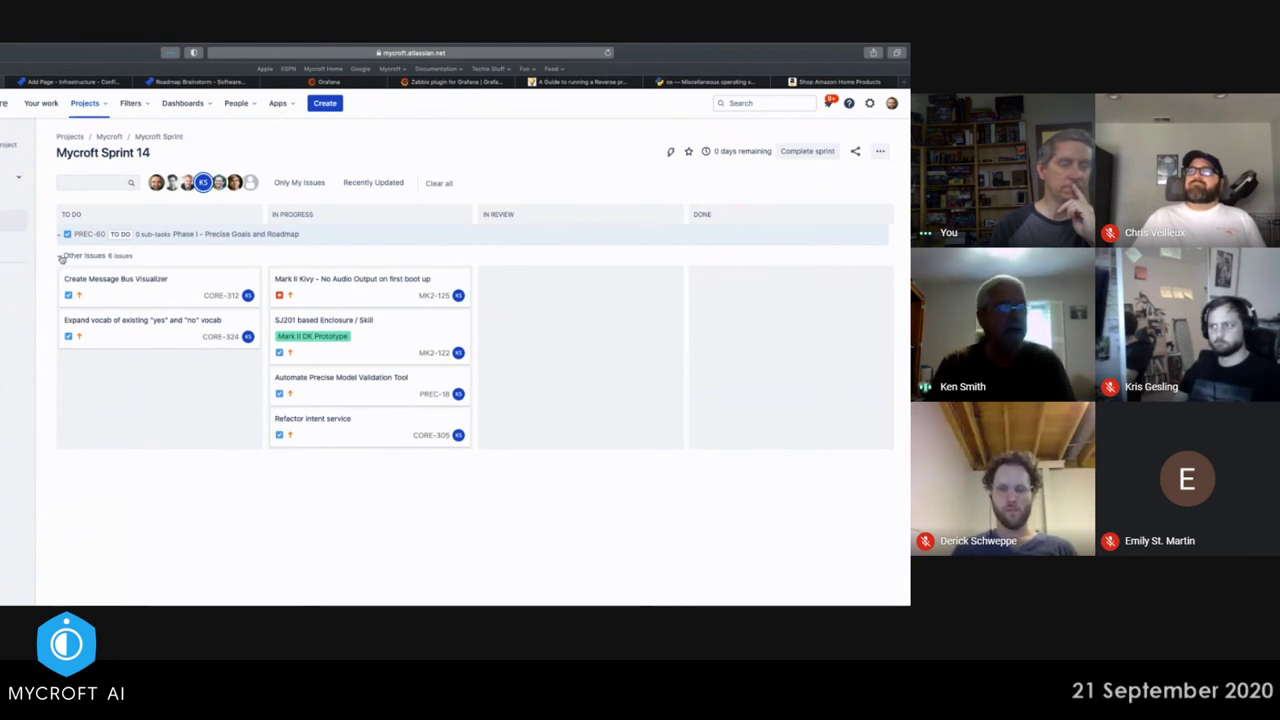
# - Set the status of the Refactor intent service issue to In Review and close its details
pyautogui.click(345, 432)
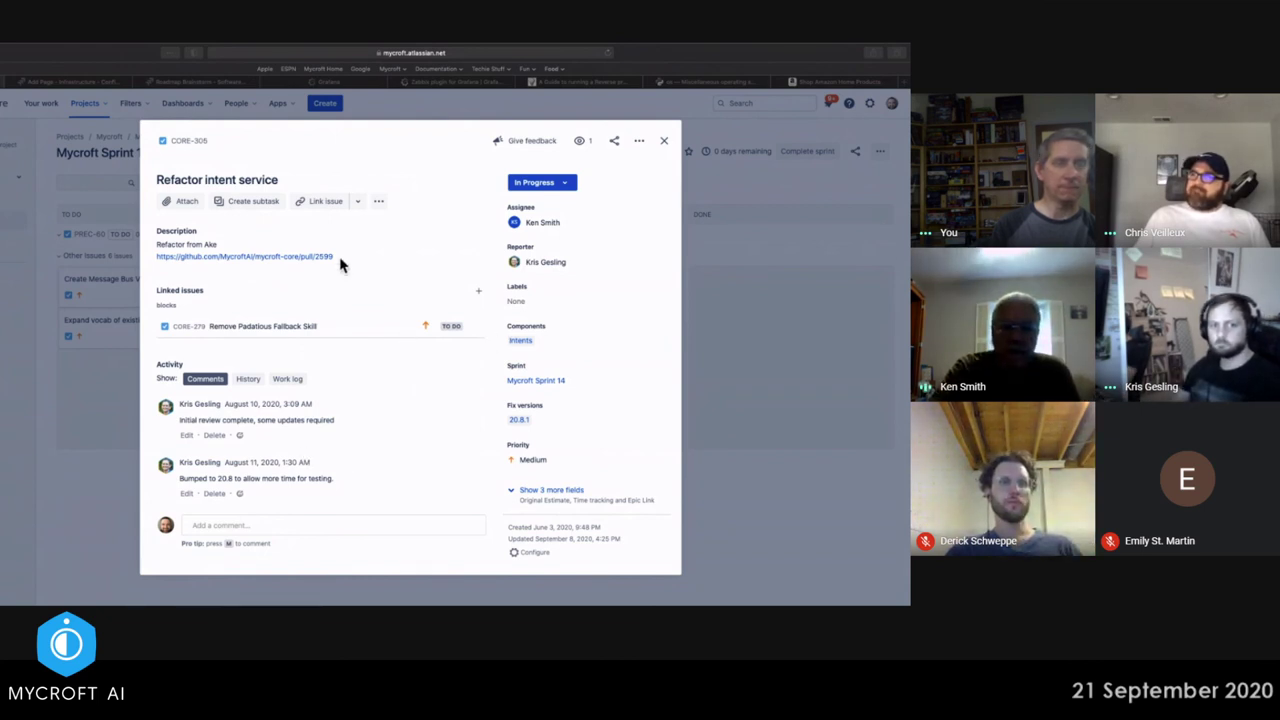
pyautogui.click(566, 184)
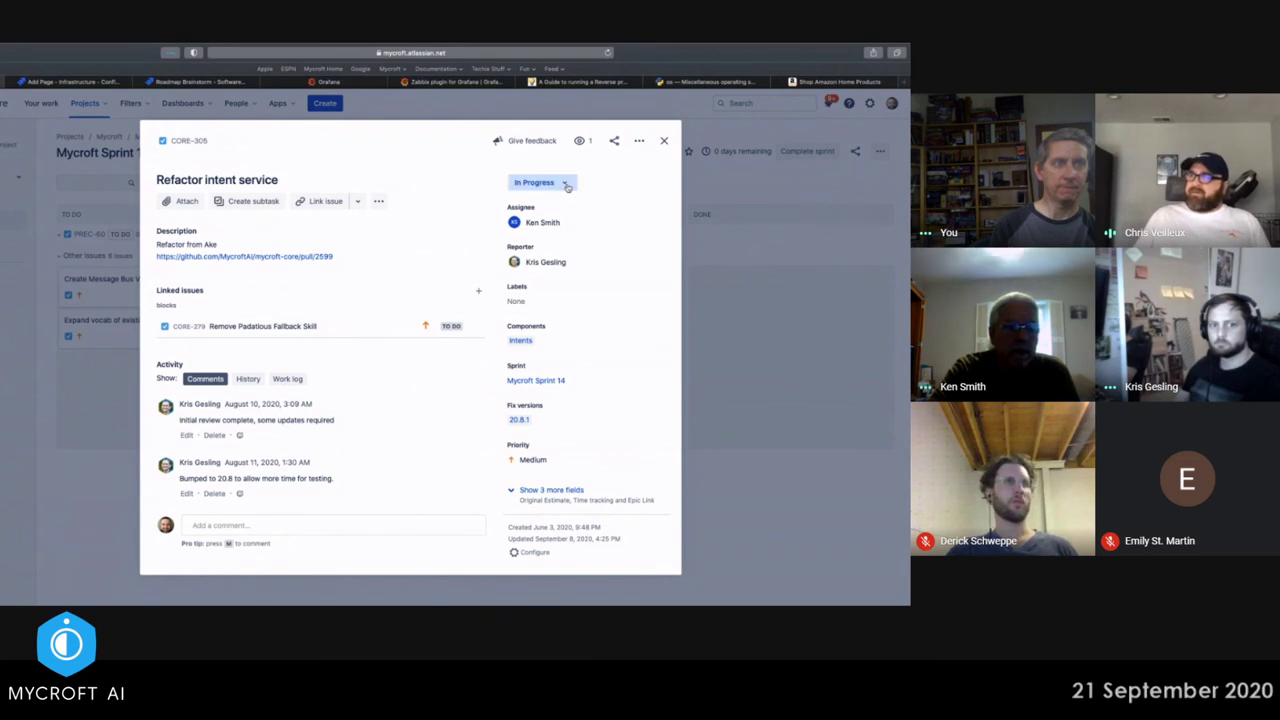
pyautogui.click(548, 244)
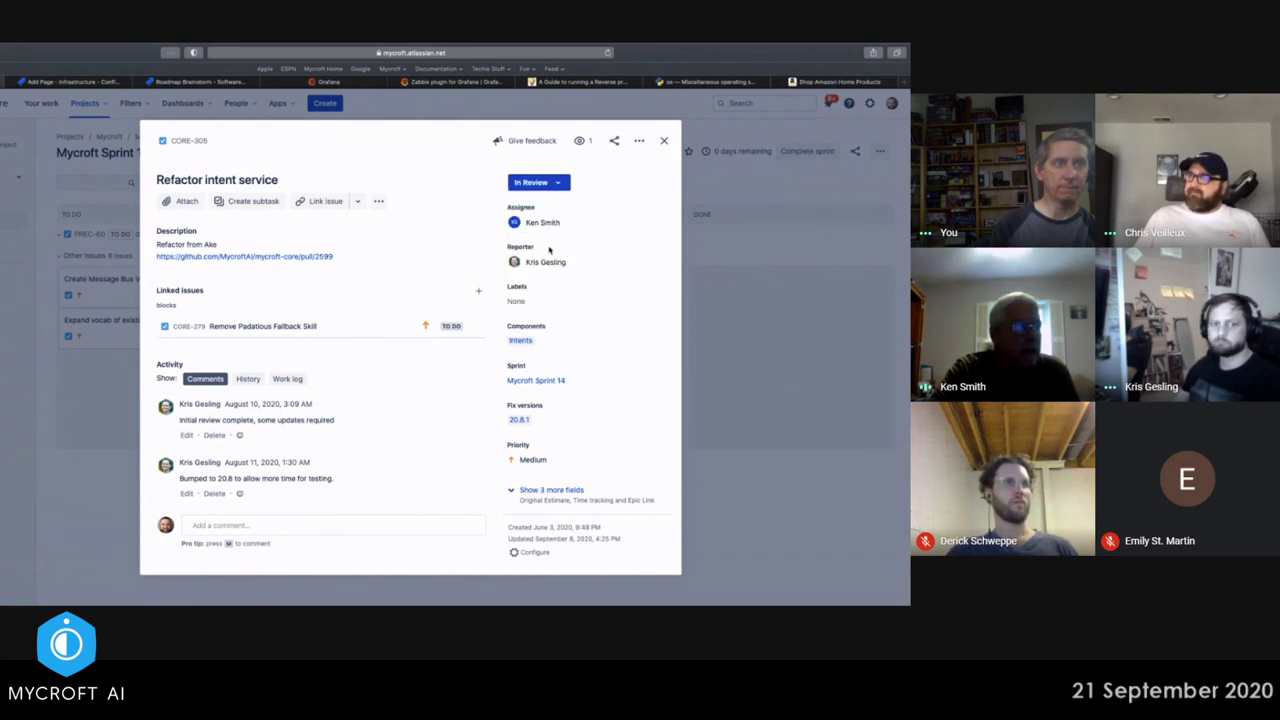
pyautogui.click(663, 140)
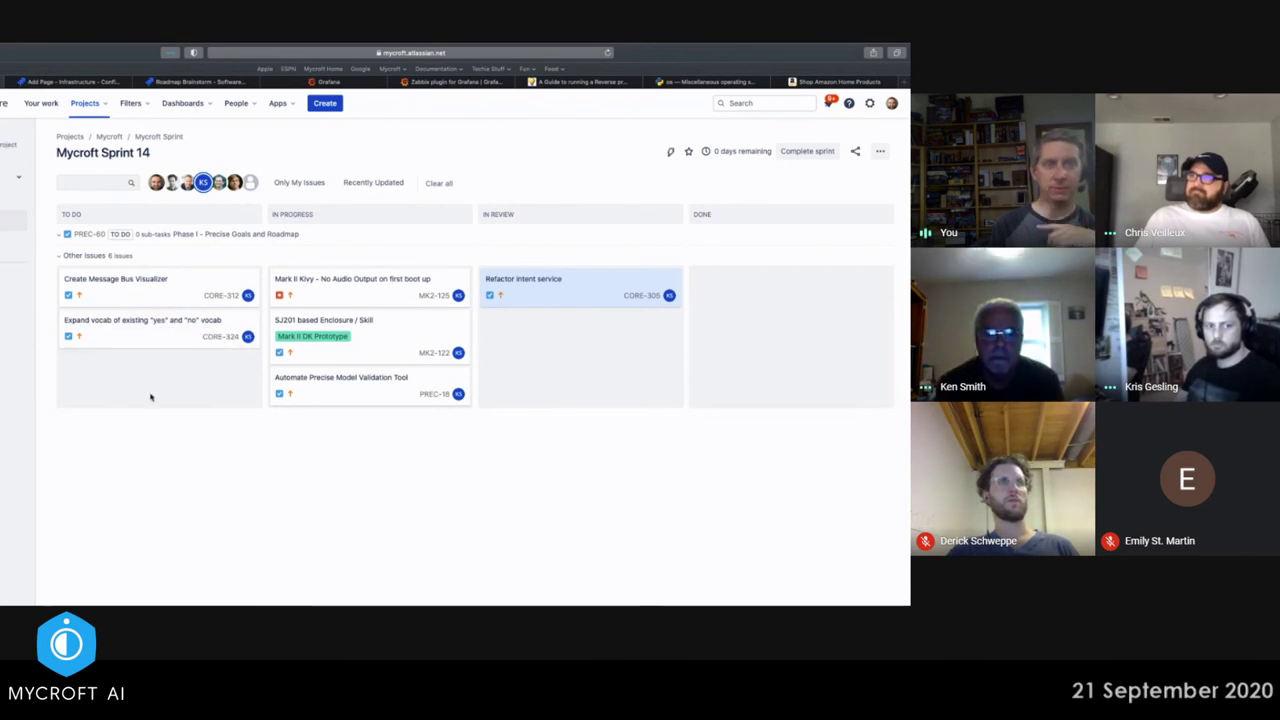
# - Open the issue about expanding the existing "yes" and "no" vocab, read its comments, and refresh the updated board
pyautogui.click(107, 335)
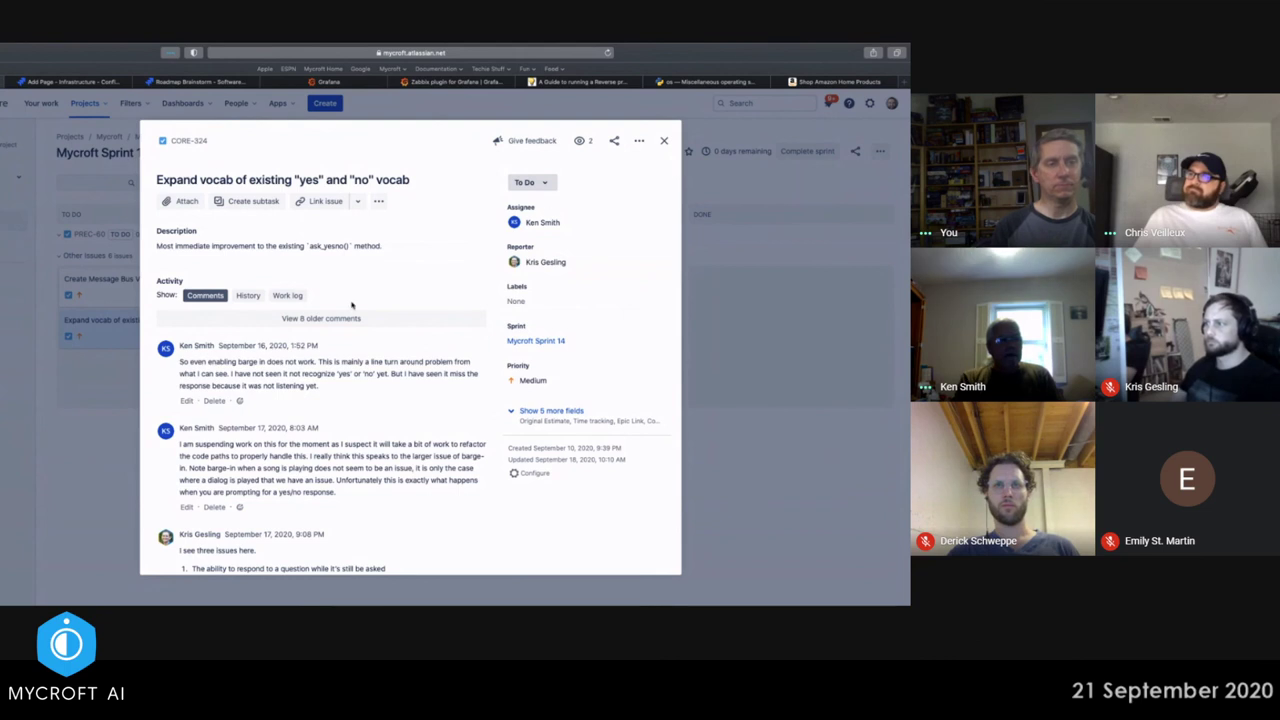
pyautogui.scroll(-3, 347, 346)
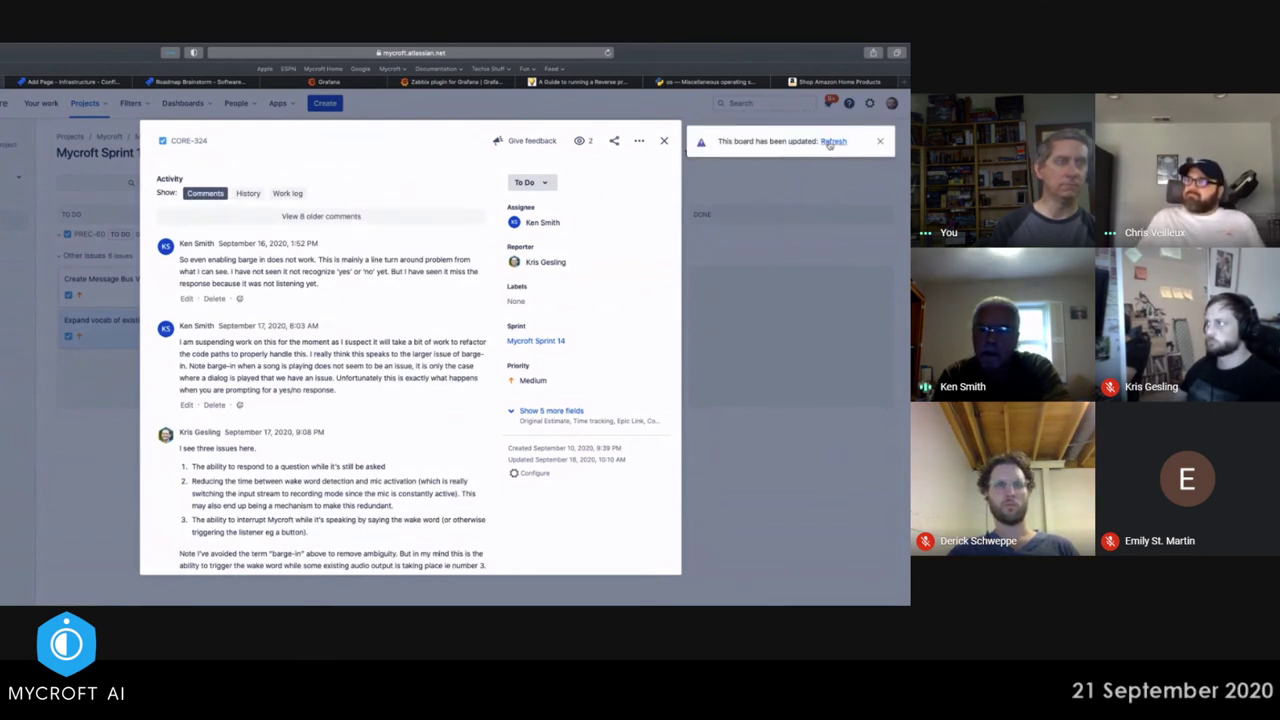
pyautogui.click(835, 145)
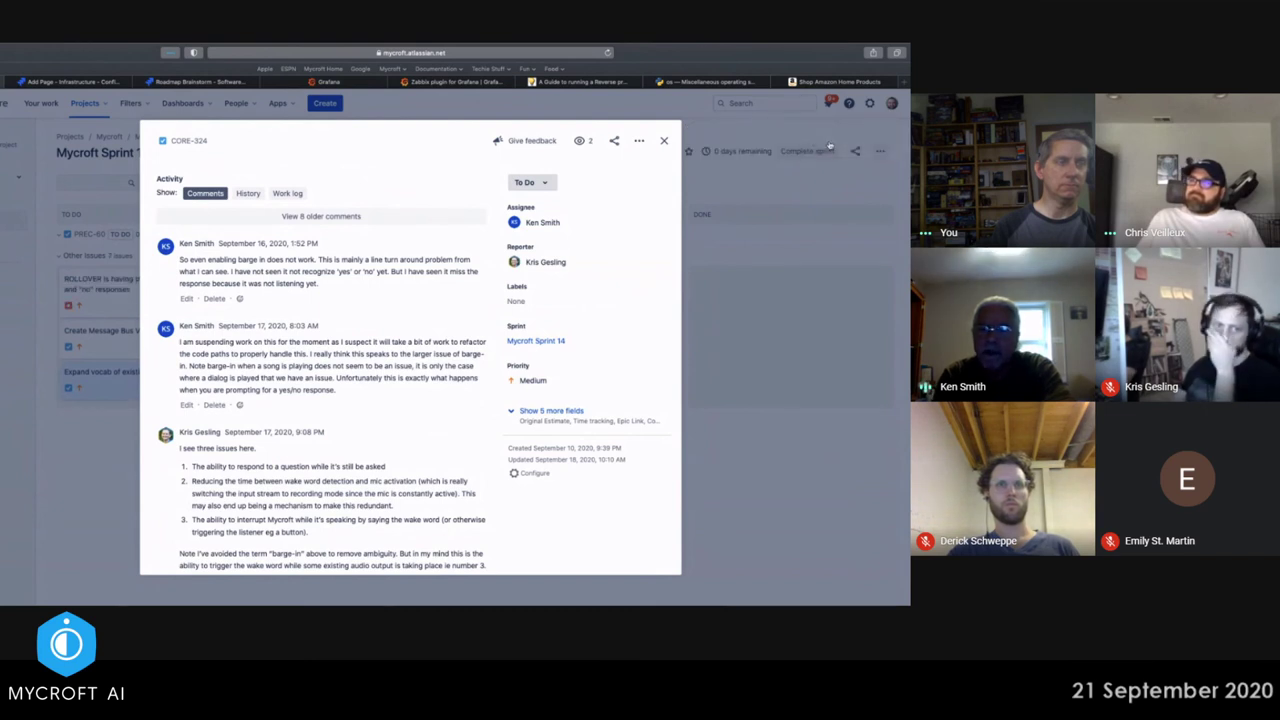
# - Close the issue's details, move the Expand vocab of existing "yes" and "no" vocab card to In Progress, and refresh the board
pyautogui.click(665, 141)
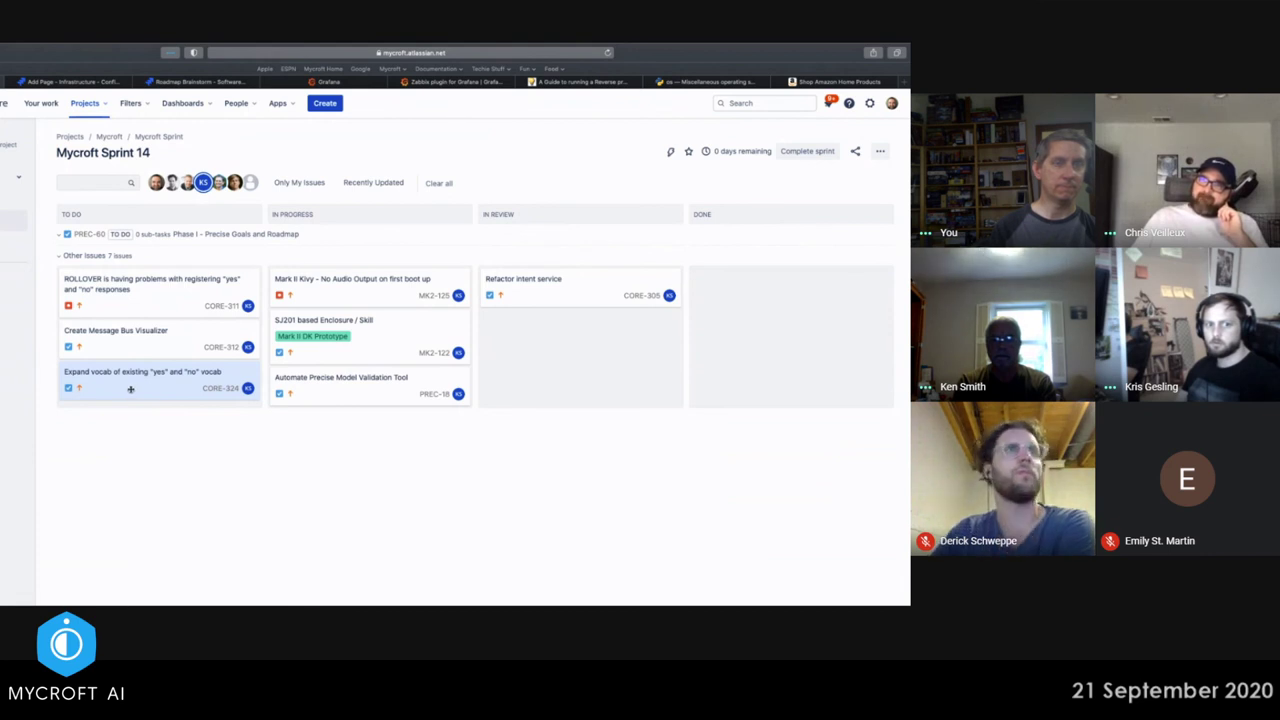
pyautogui.moveTo(135, 388); pyautogui.dragTo(705, 301)
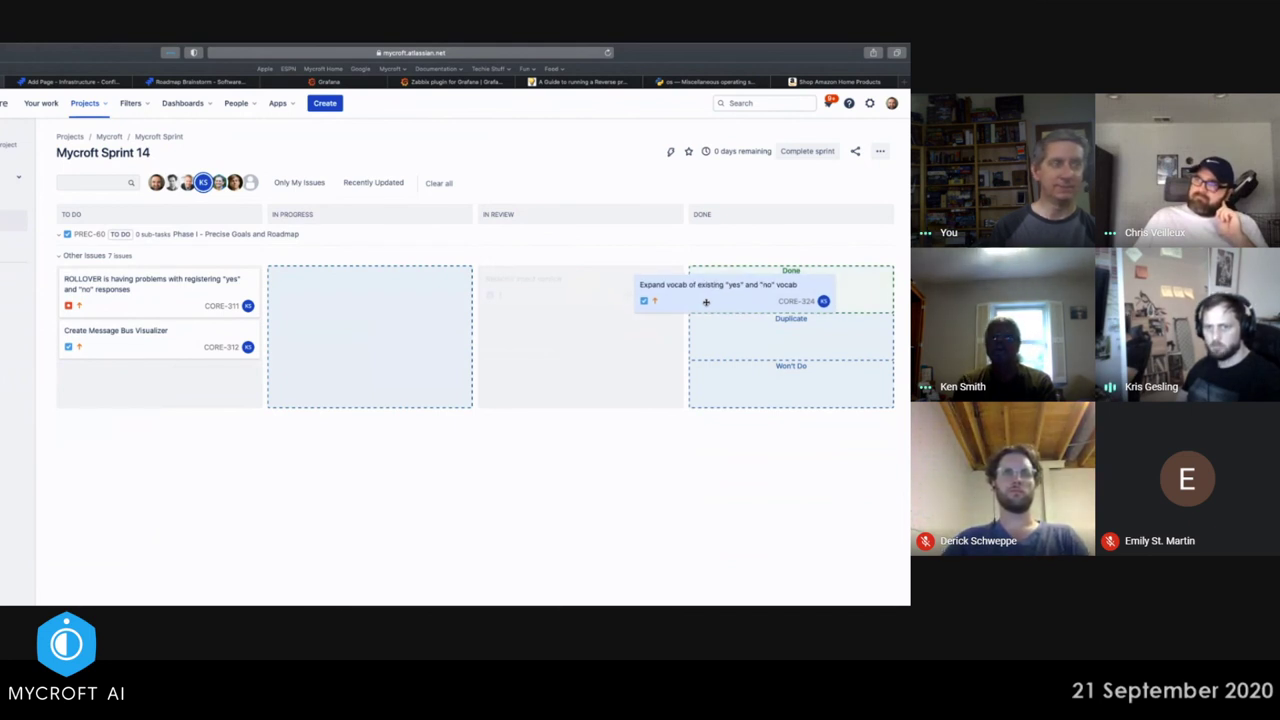
pyautogui.moveTo(705, 301); pyautogui.dragTo(560, 343)
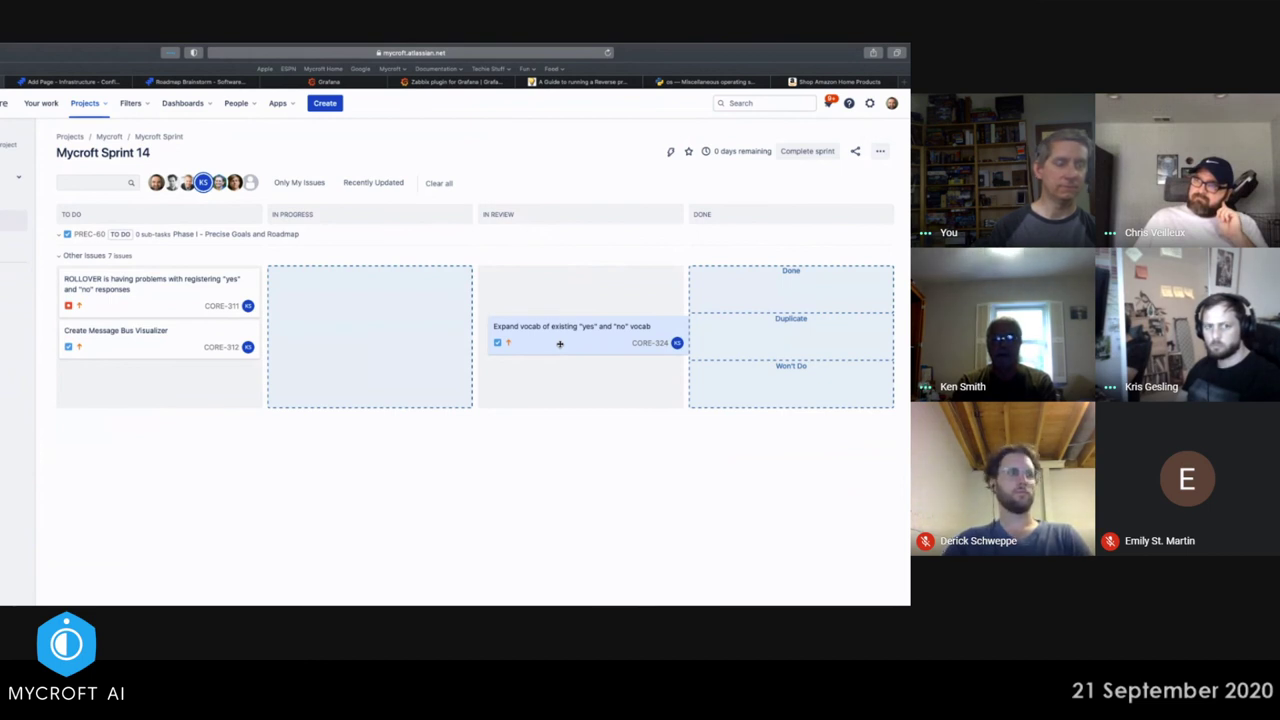
pyautogui.moveTo(560, 343); pyautogui.dragTo(333, 391)
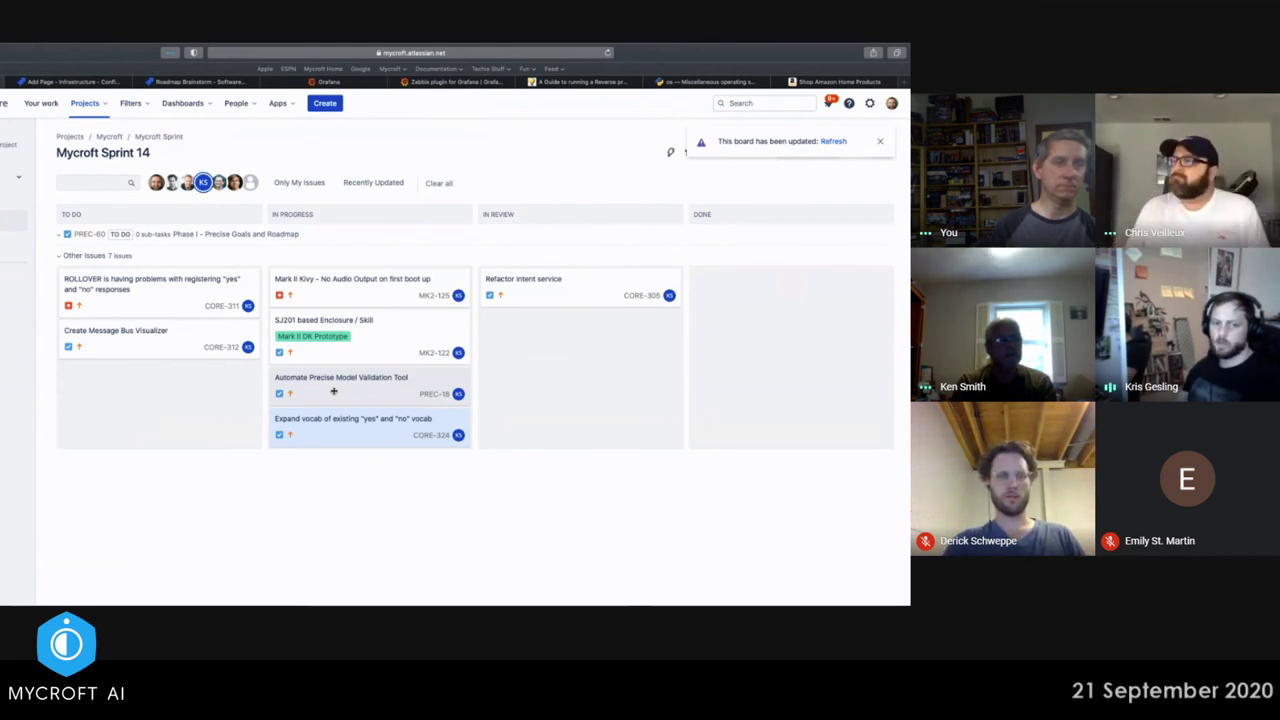
pyautogui.click(833, 141)
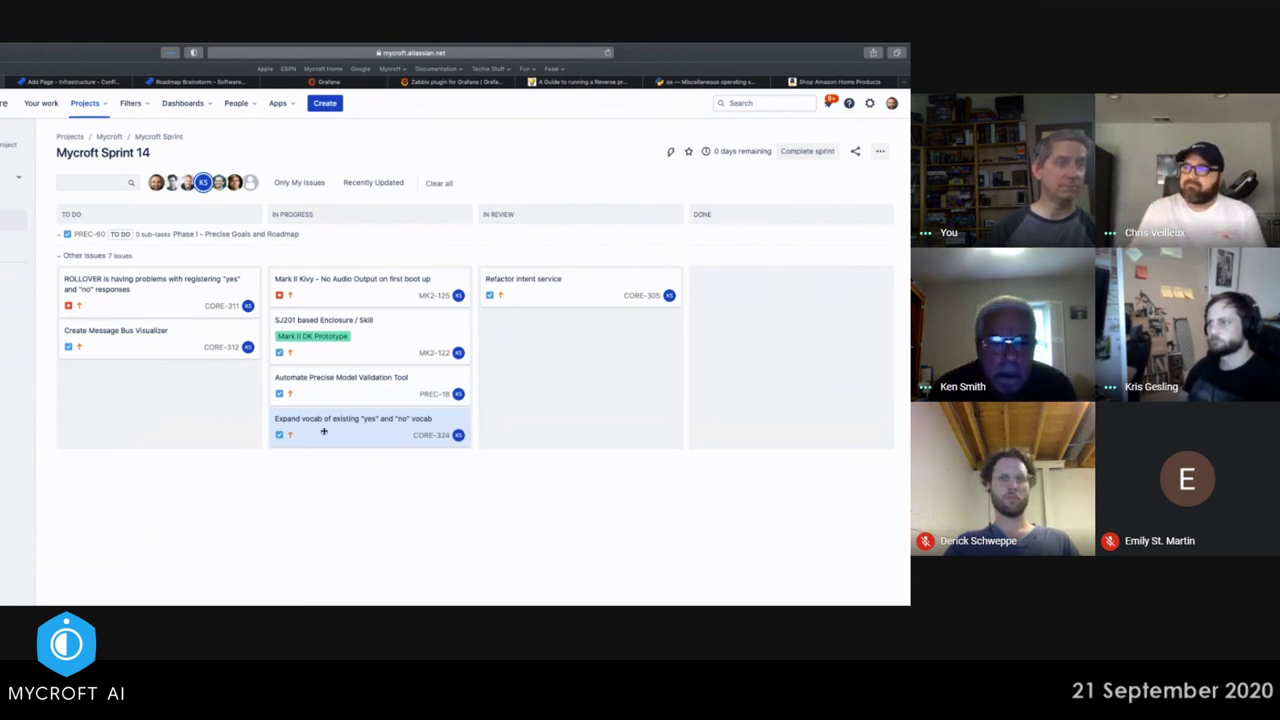
# - Move the Expand vocab of existing "yes" and "no" vocab card to In Review and reassign the issue to its reporter
pyautogui.moveTo(323, 431); pyautogui.dragTo(537, 342)
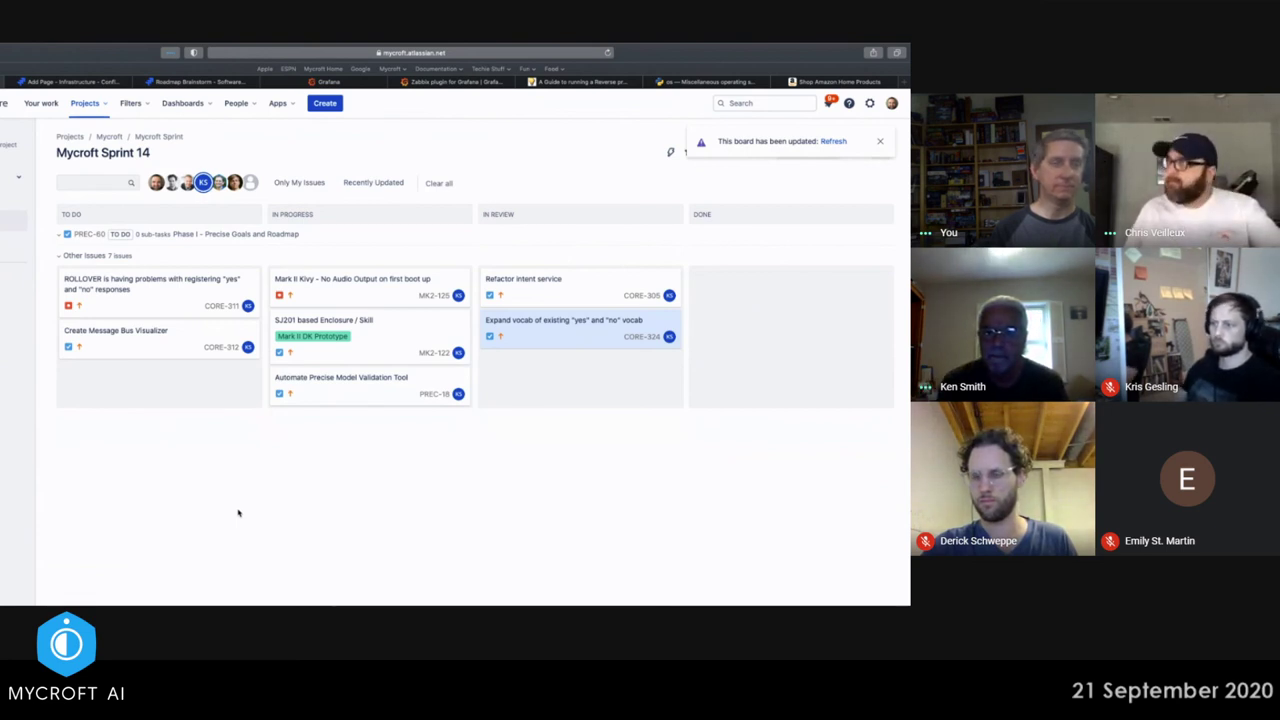
pyautogui.click(833, 141)
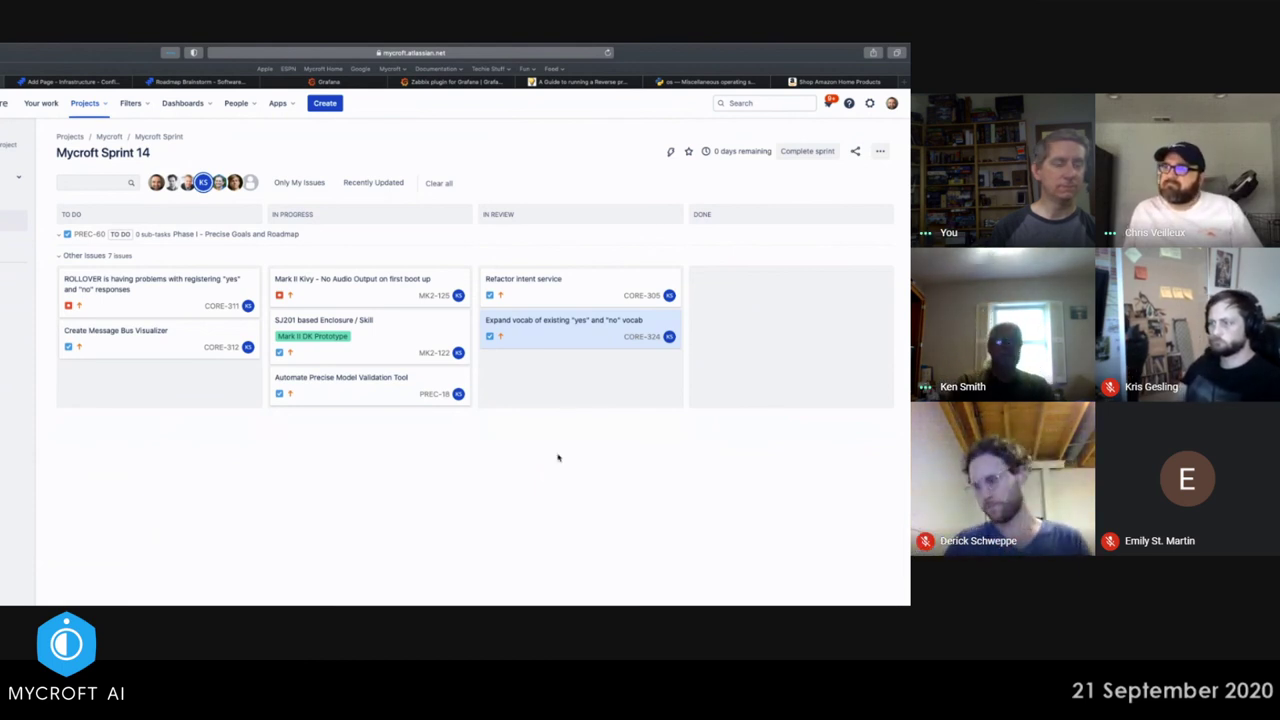
pyautogui.click(583, 324)
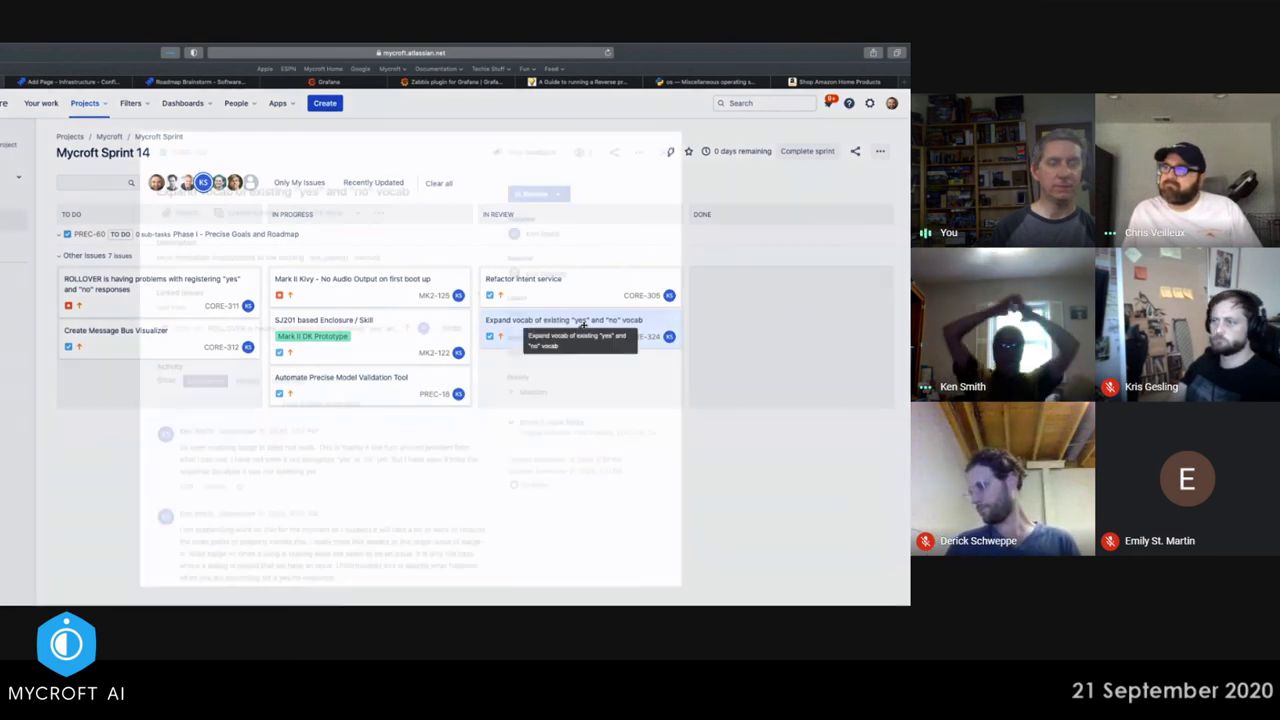
pyautogui.click(541, 223)
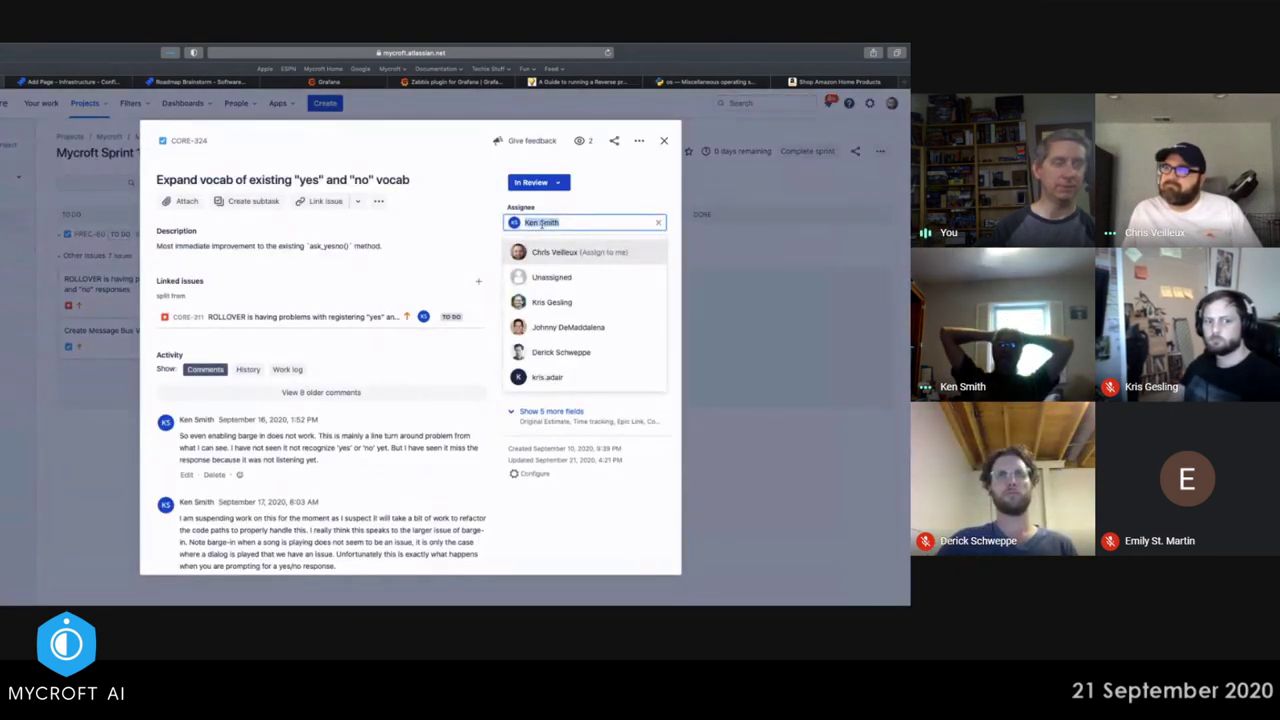
pyautogui.click(545, 305)
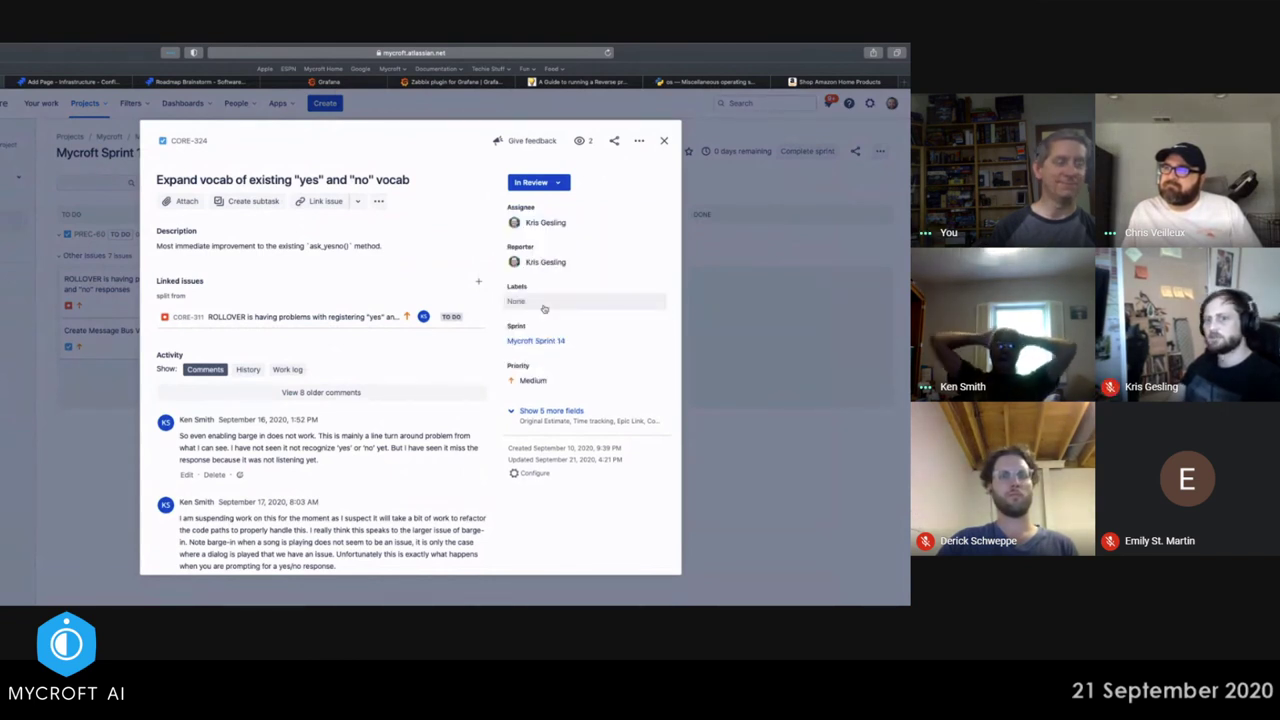
pyautogui.click(663, 140)
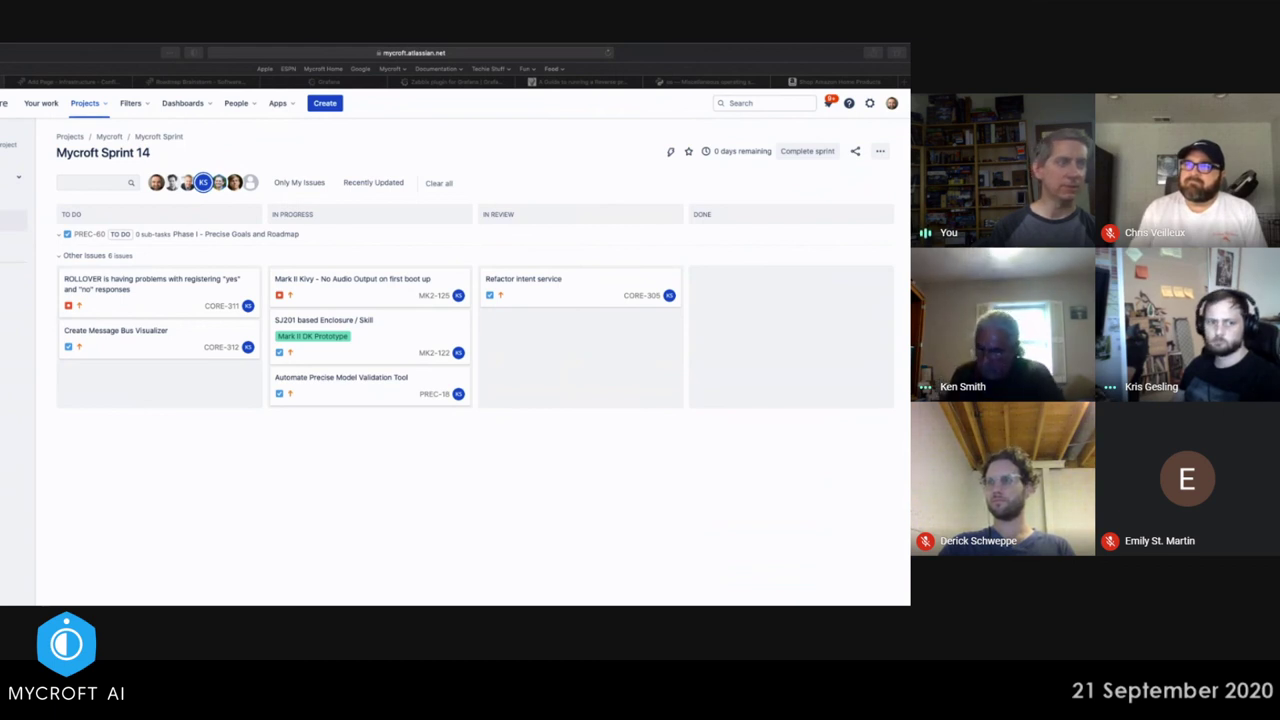
# - Switch the board's assignee filter to show only the issues of the team member assigned to New Model Creation
pyautogui.click(201, 187)
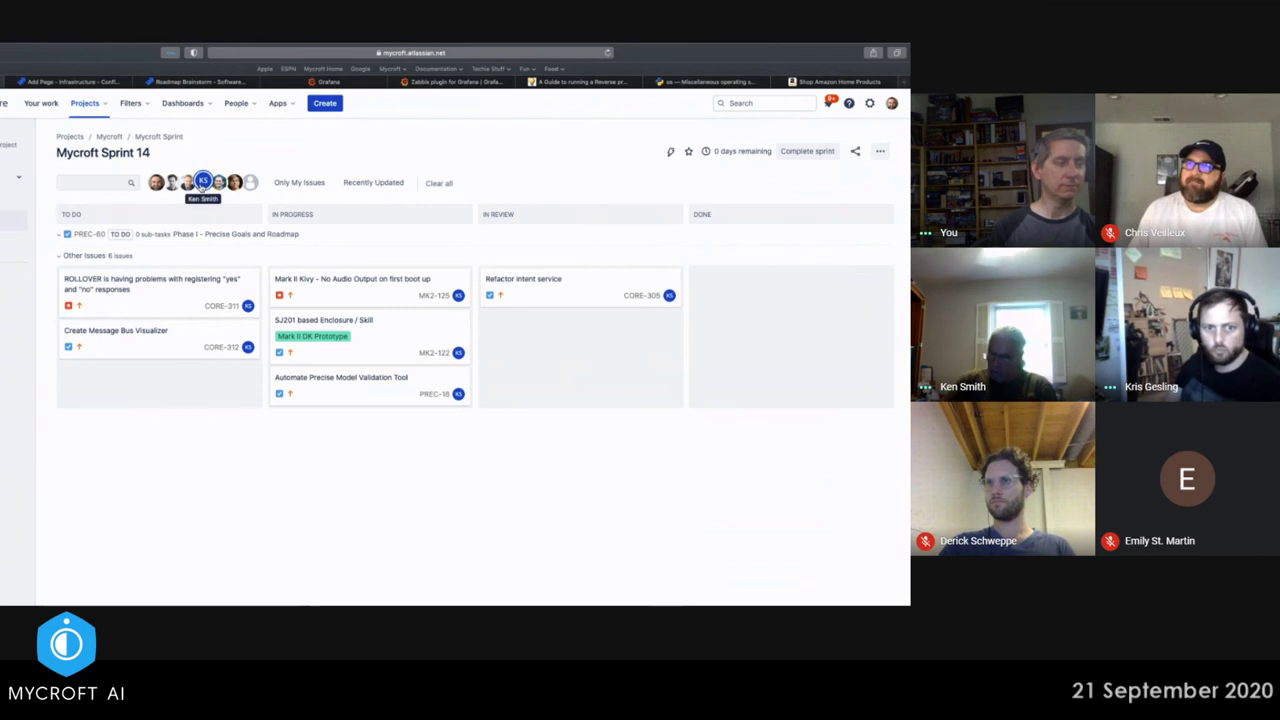
pyautogui.click(219, 183)
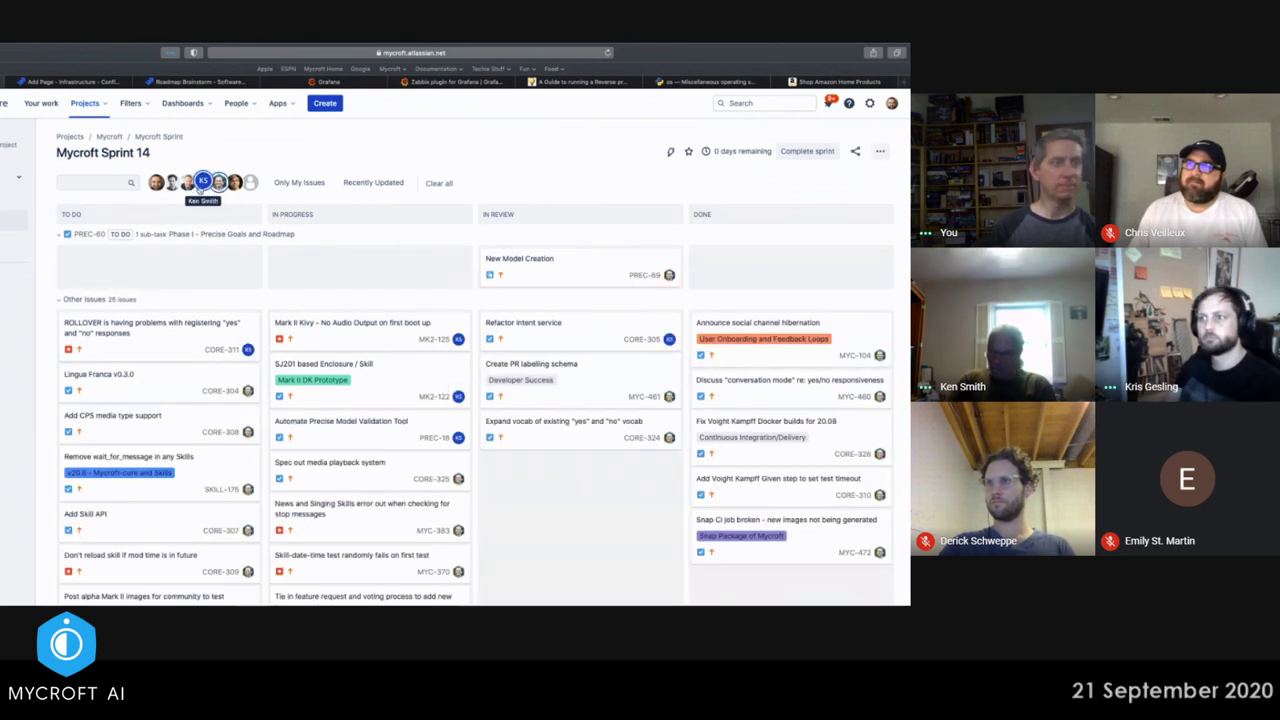
pyautogui.click(203, 183)
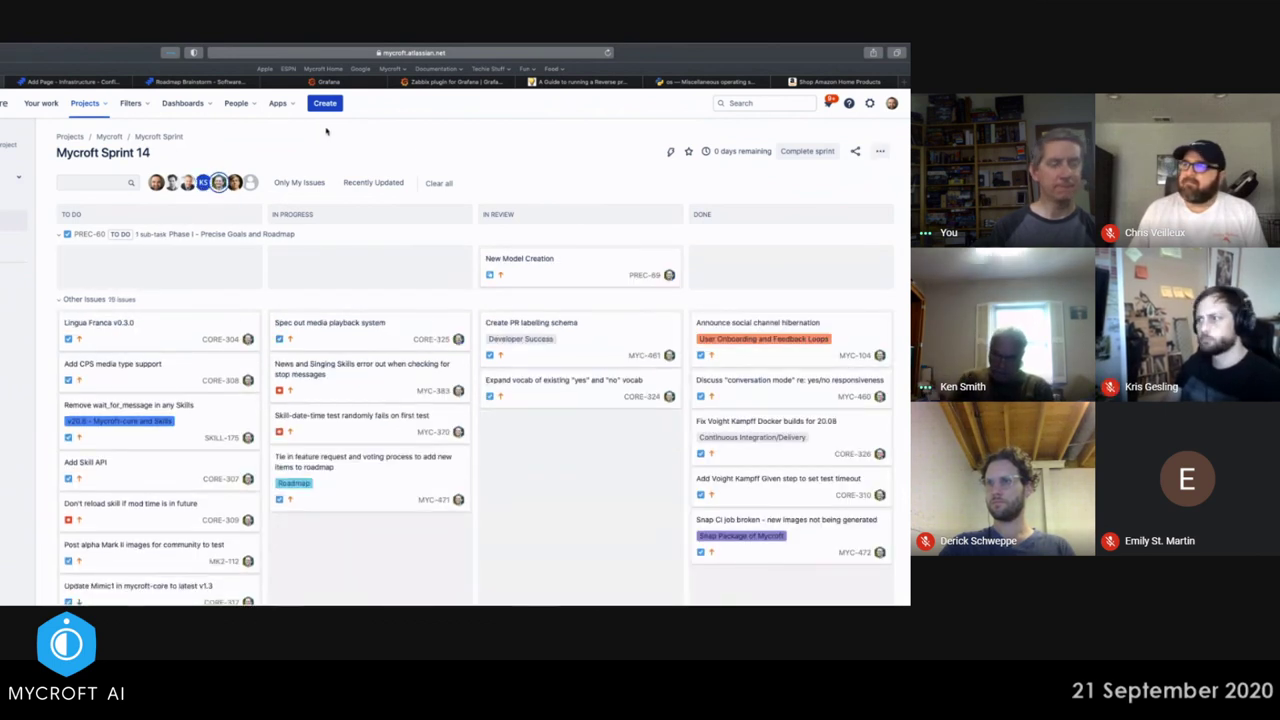
# - Examine this team member's issues across all board columns, refreshing the board whenever it has been updated
pyautogui.scroll(-1, 576, 488)
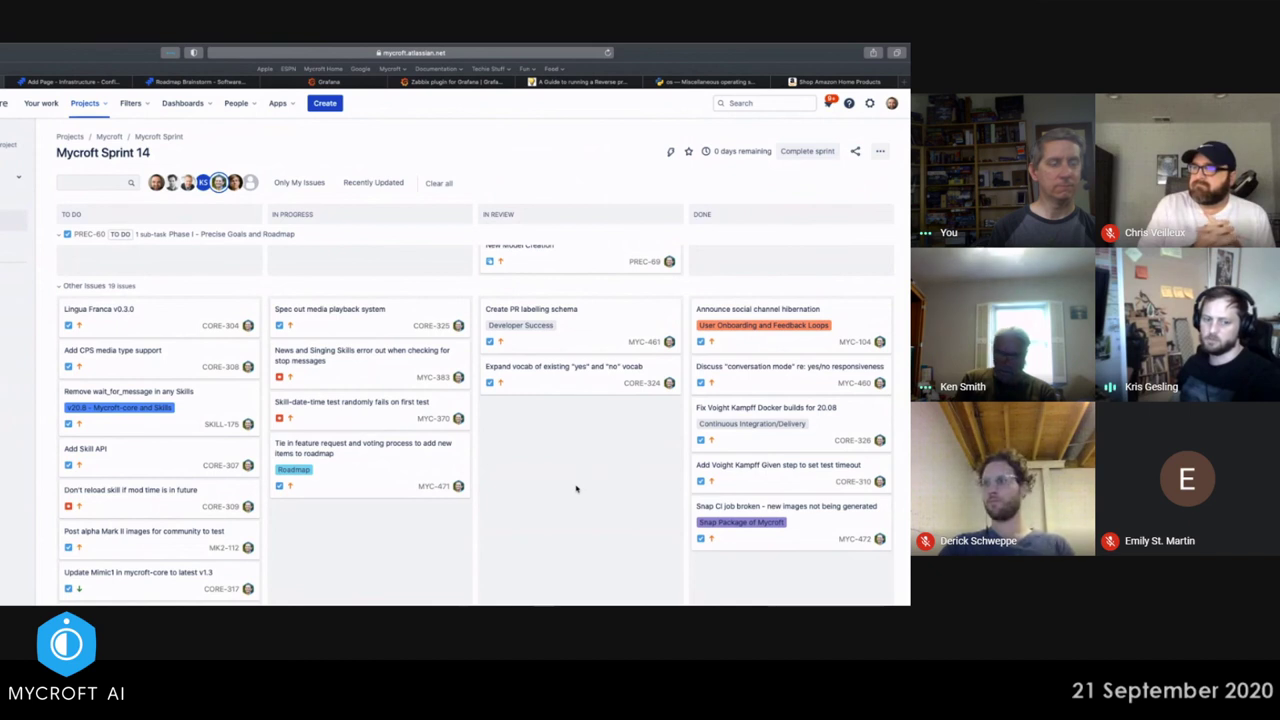
pyautogui.scroll(1, 576, 488)
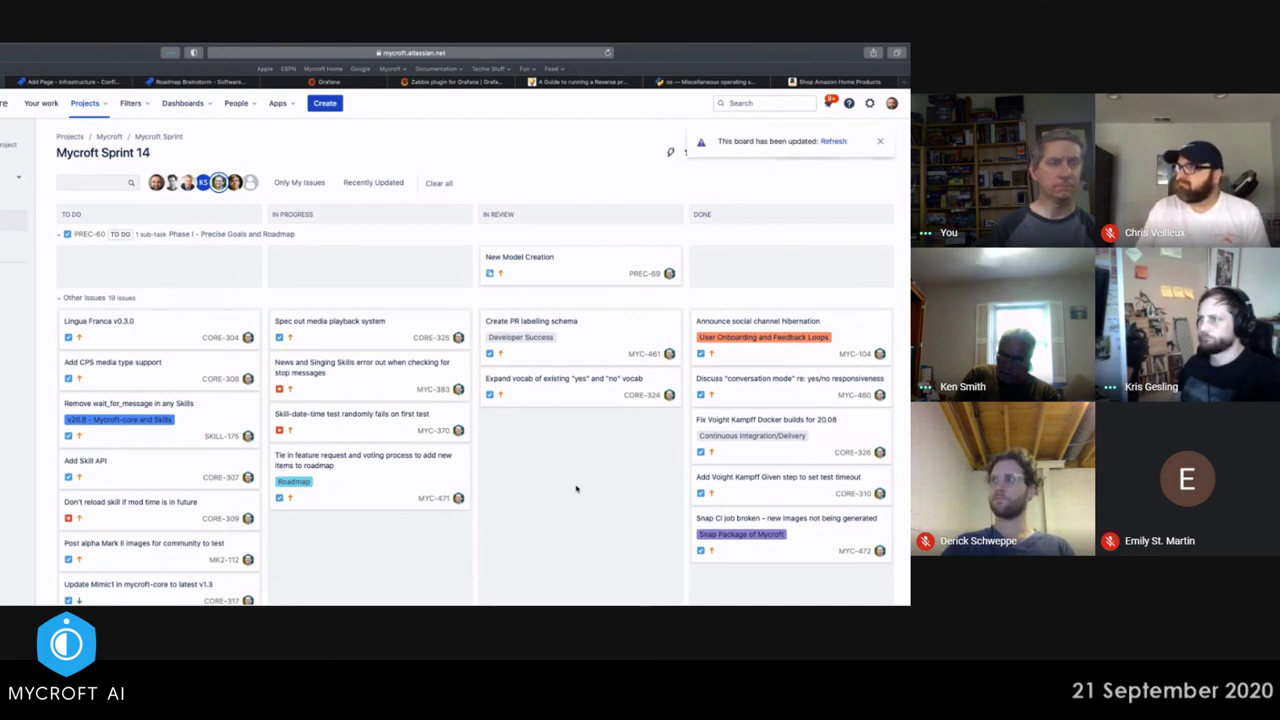
pyautogui.click(833, 142)
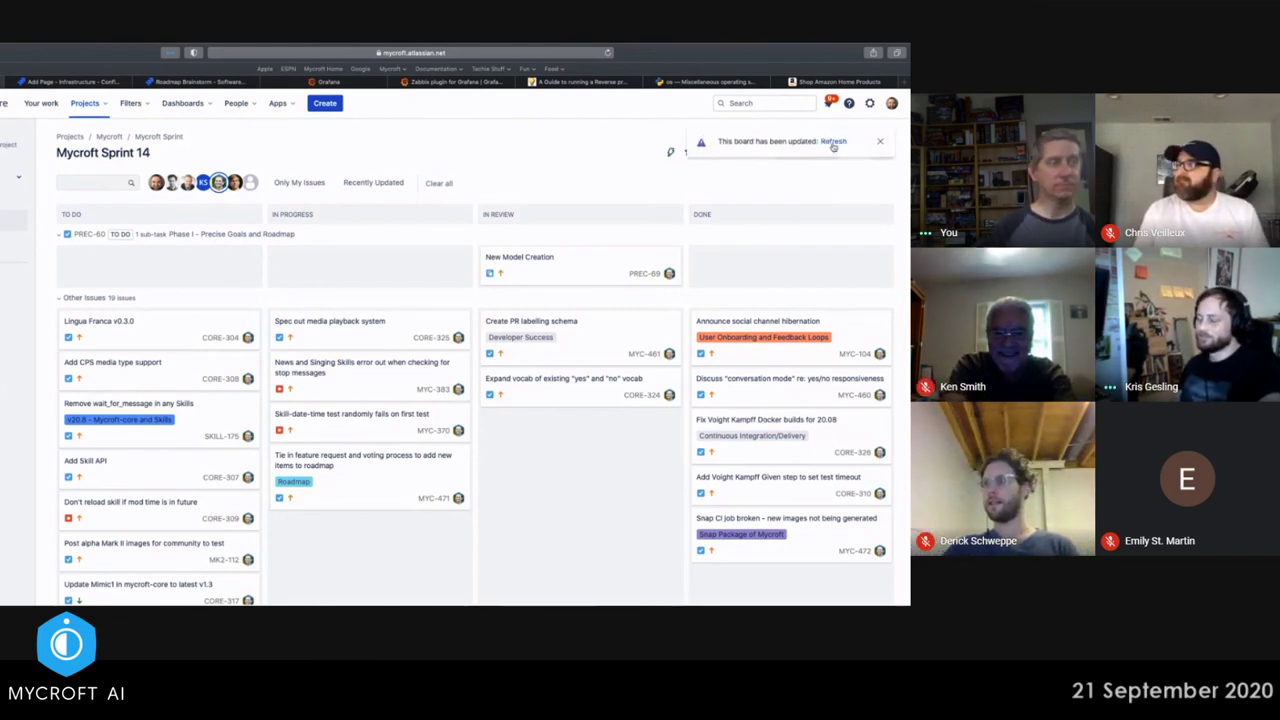
pyautogui.click(833, 142)
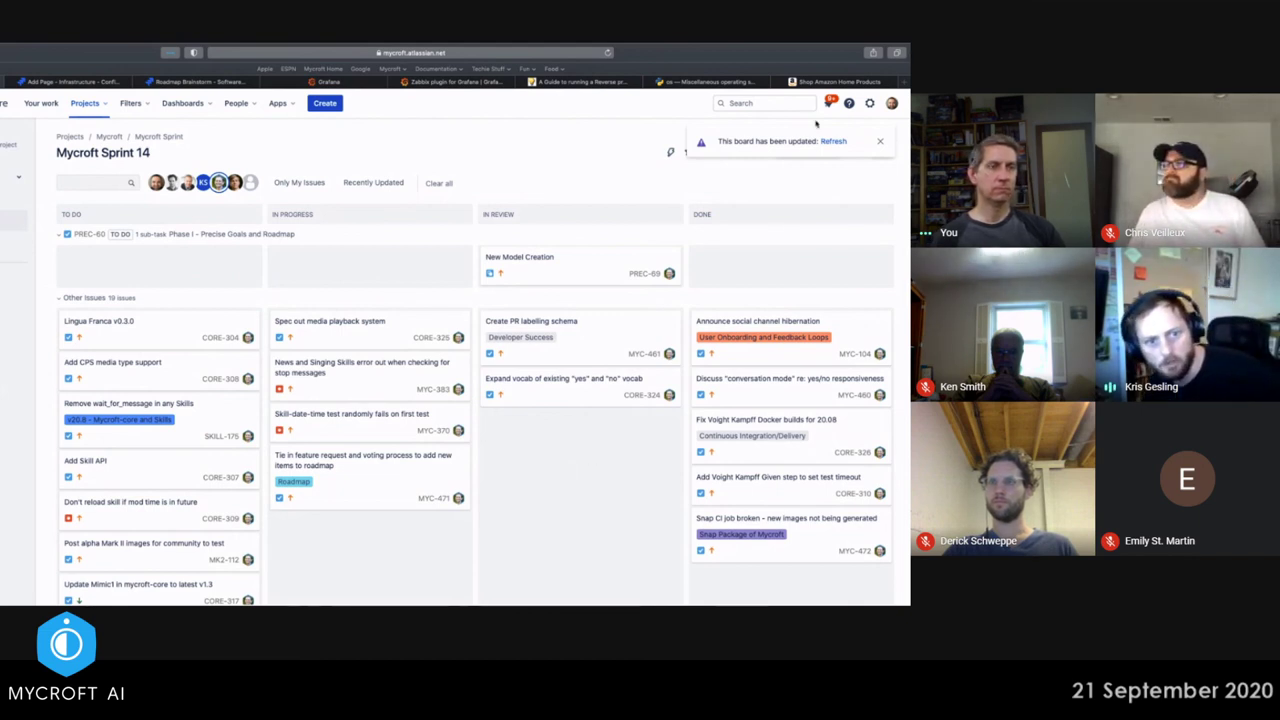
pyautogui.click(830, 142)
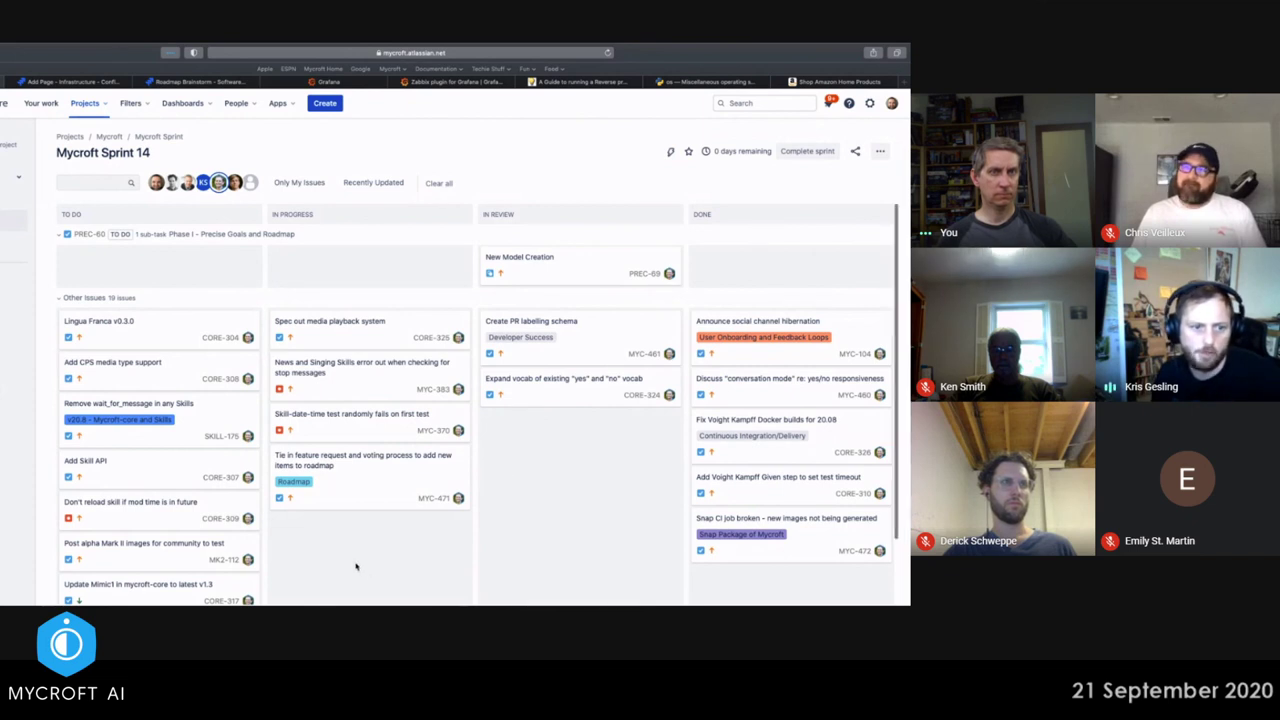
pyautogui.scroll(-1, 355, 567)
pyautogui.scroll(-2, 355, 567)
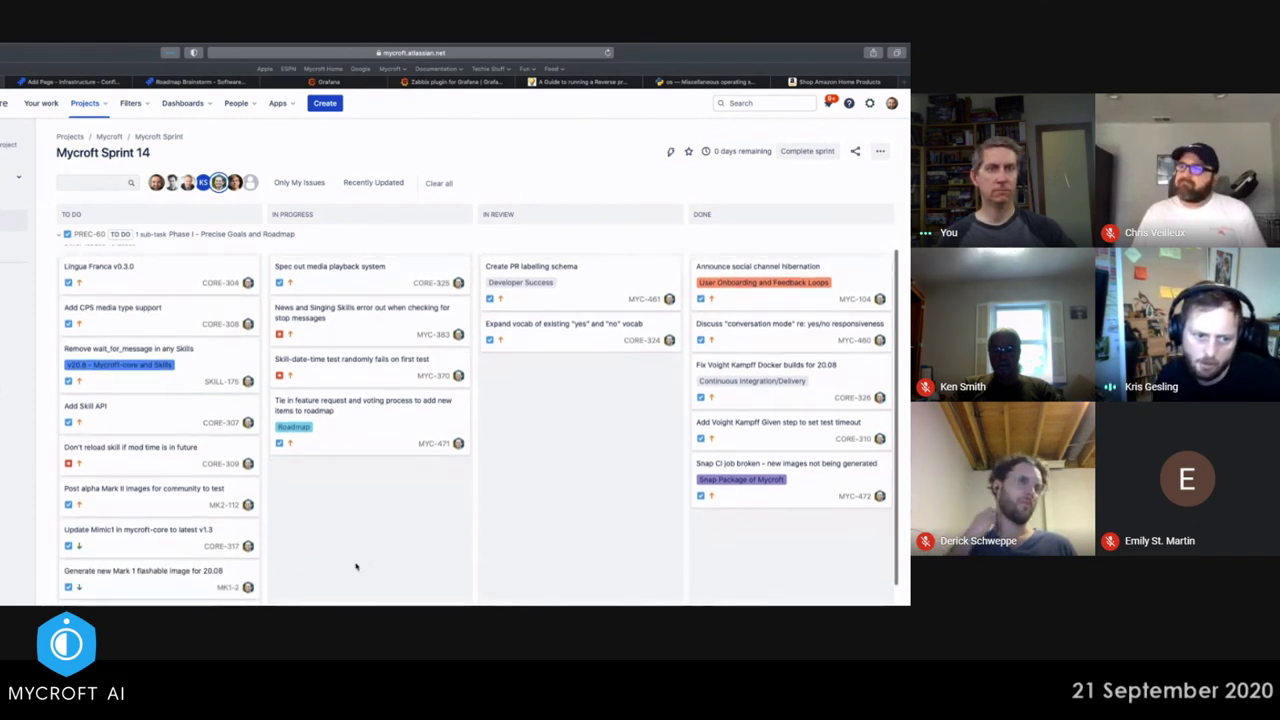
pyautogui.scroll(-1, 355, 567)
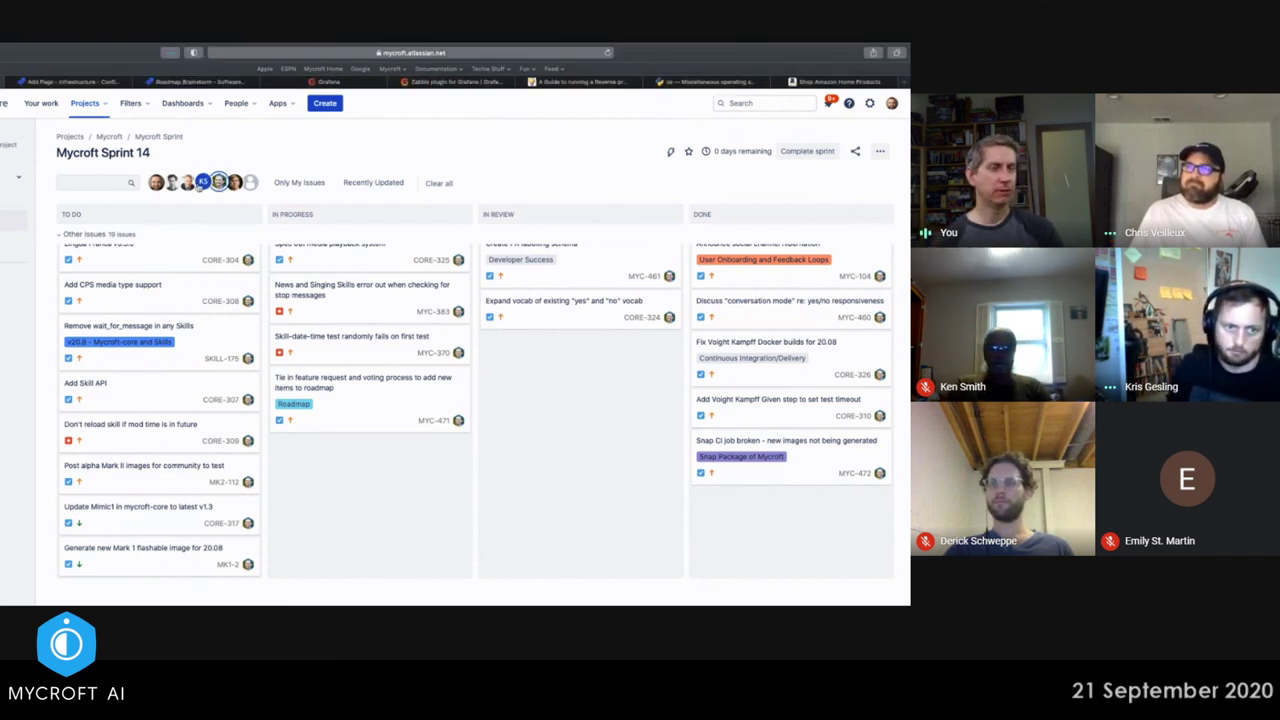
# - Filter the board to the assignee of SJ203 design - Display Driver and set that issue's status to Won't Do
pyautogui.click(172, 182)
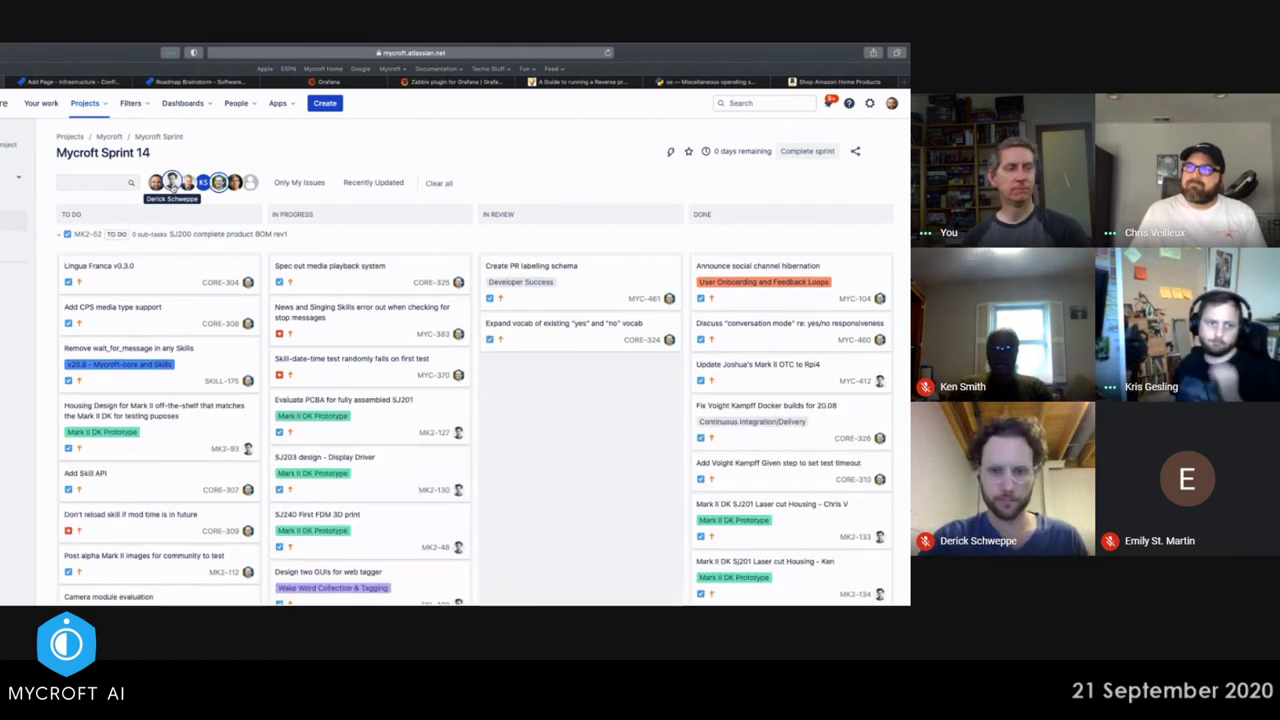
pyautogui.click(219, 182)
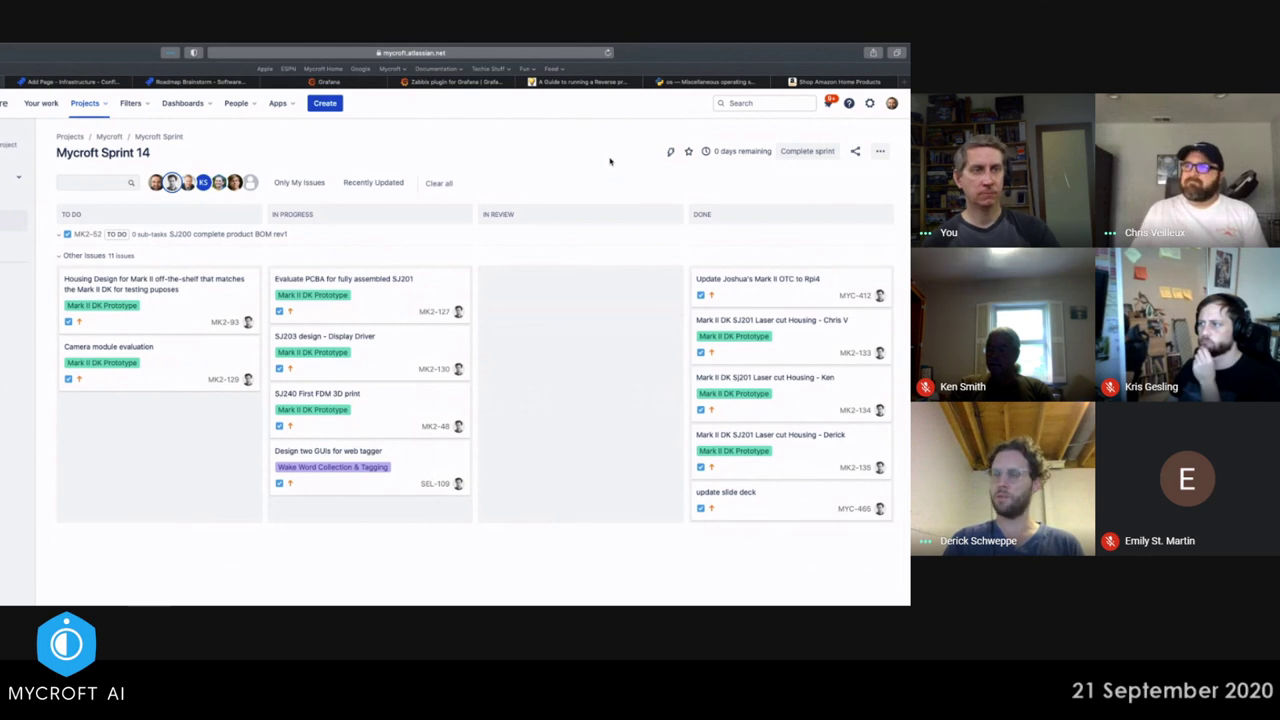
pyautogui.click(383, 362)
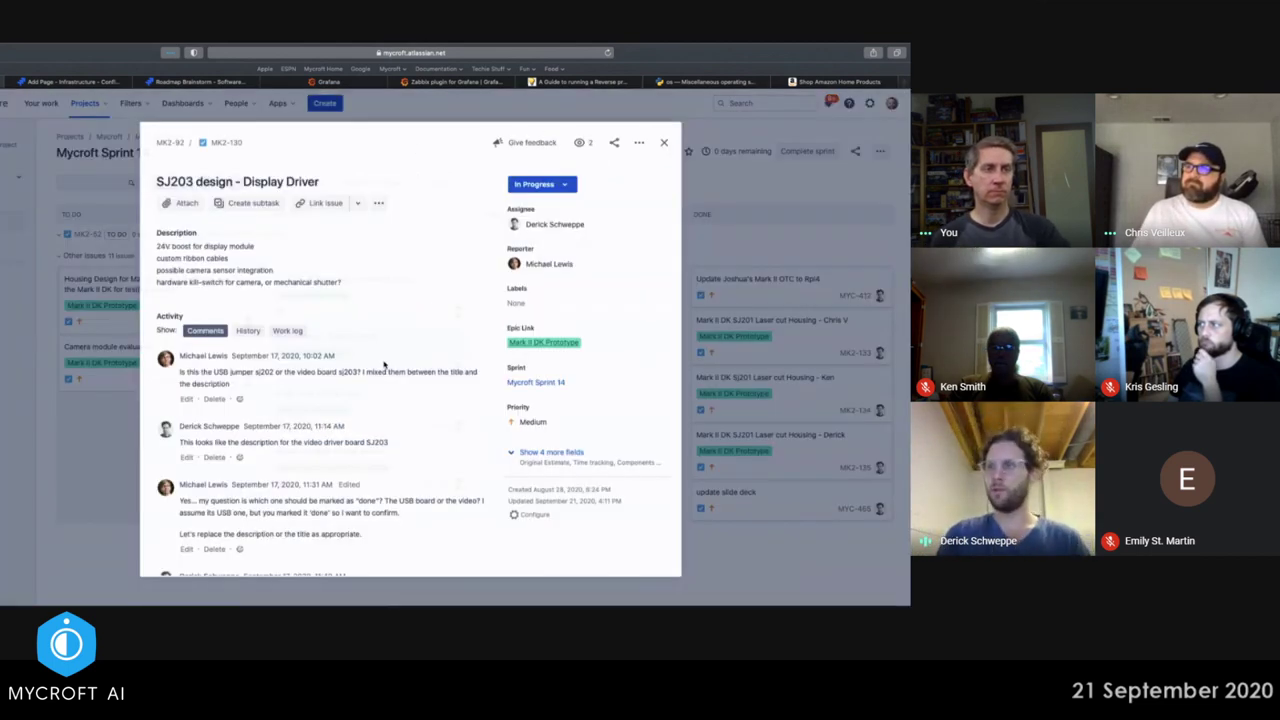
pyautogui.click(564, 184)
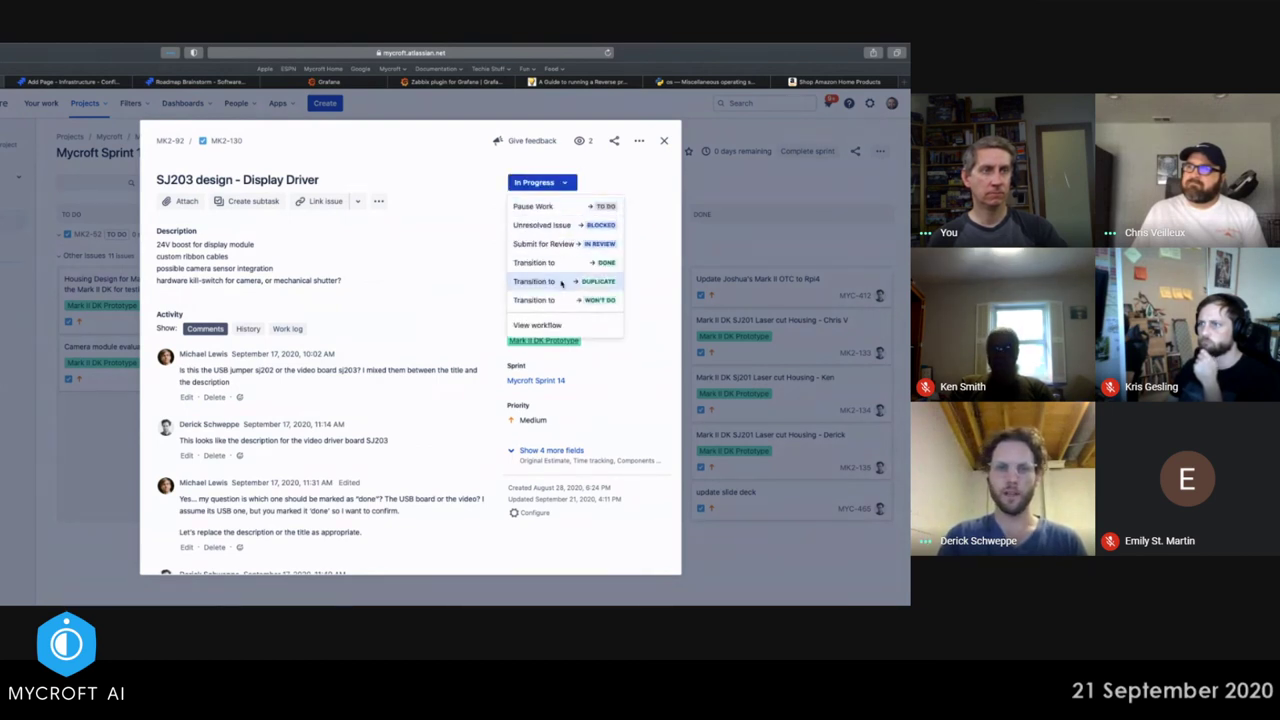
pyautogui.click(558, 300)
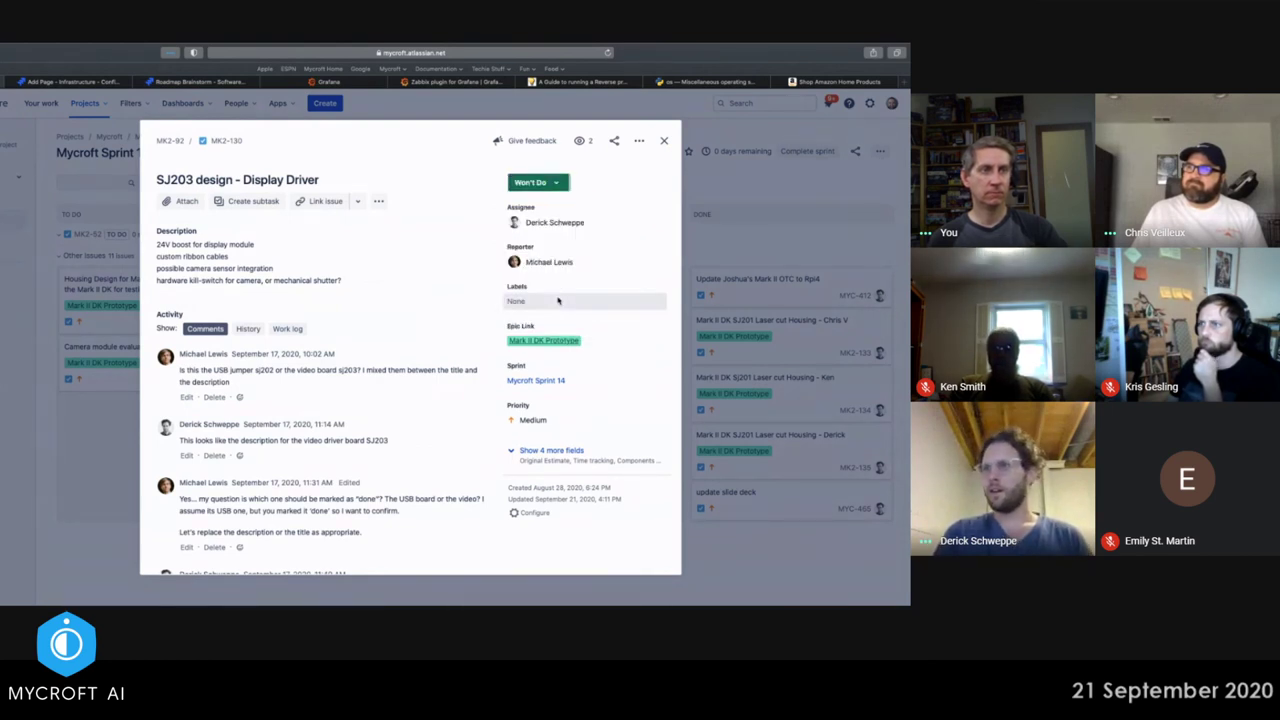
pyautogui.click(663, 140)
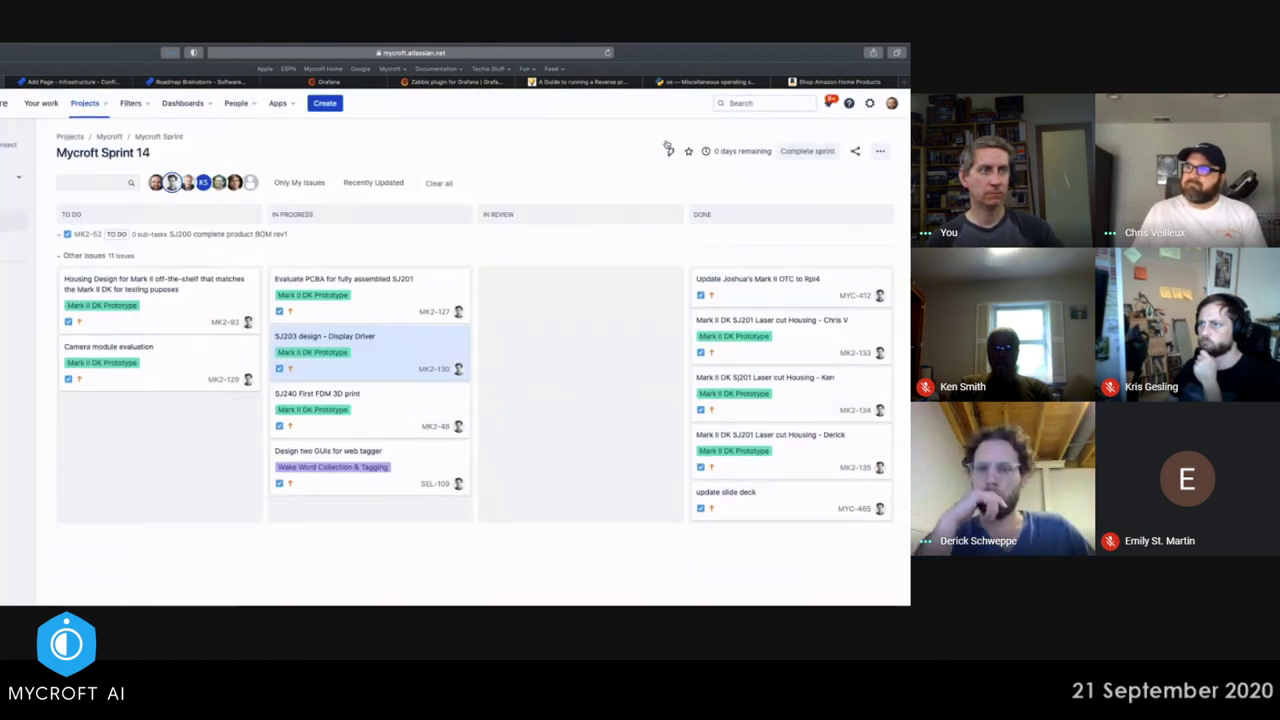
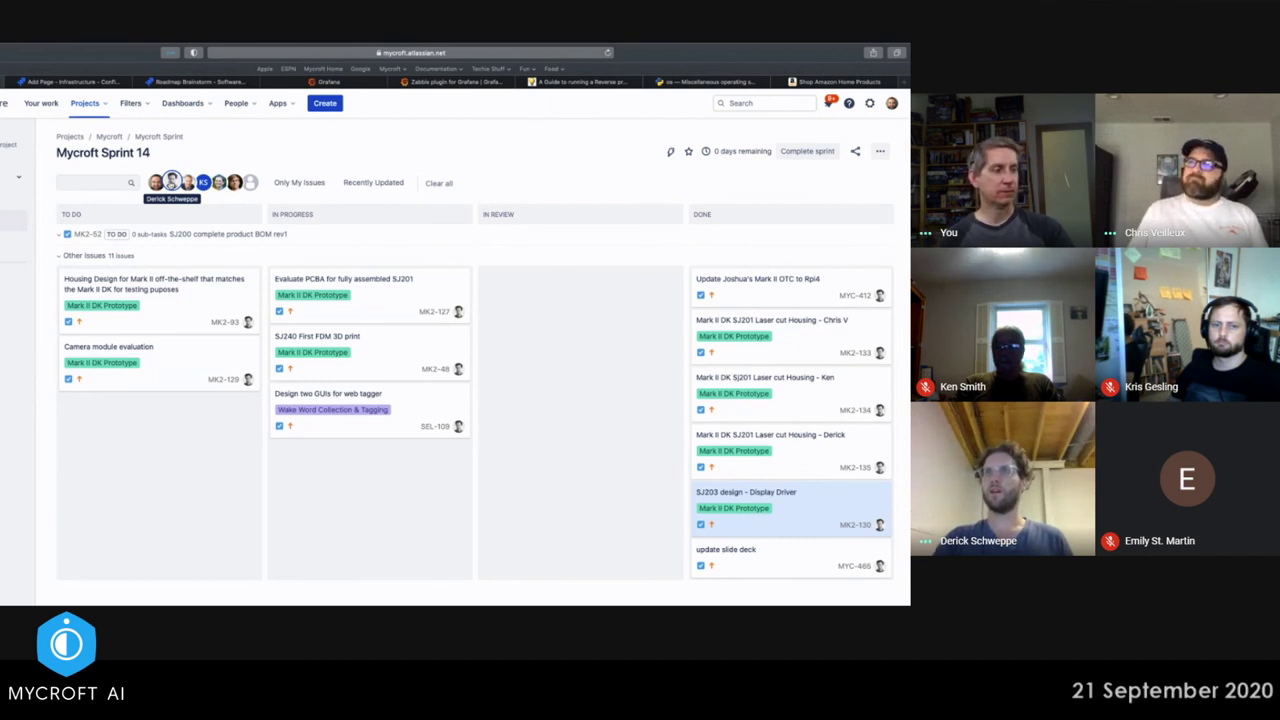
# - Switch the assignee filter to the two remaining team members and read the details of the Fix LastPass credential access issue
pyautogui.click(172, 182)
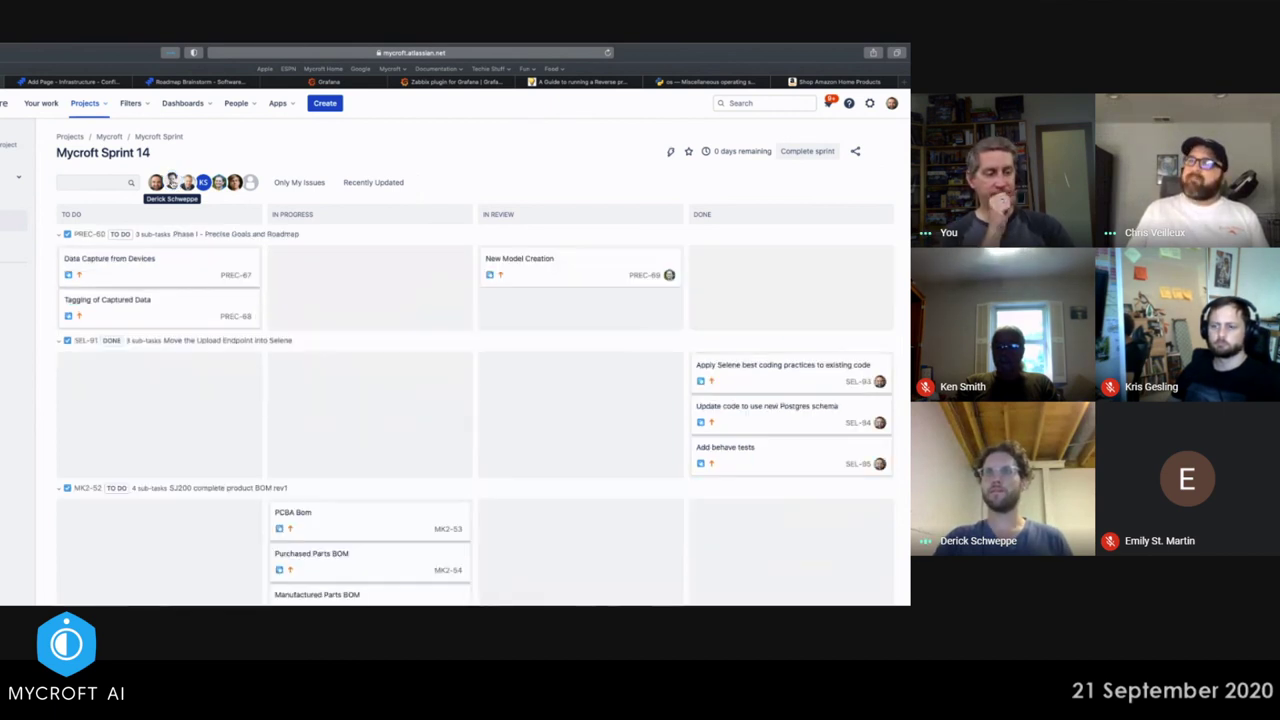
pyautogui.scroll(-3, 172, 182)
pyautogui.click(187, 182)
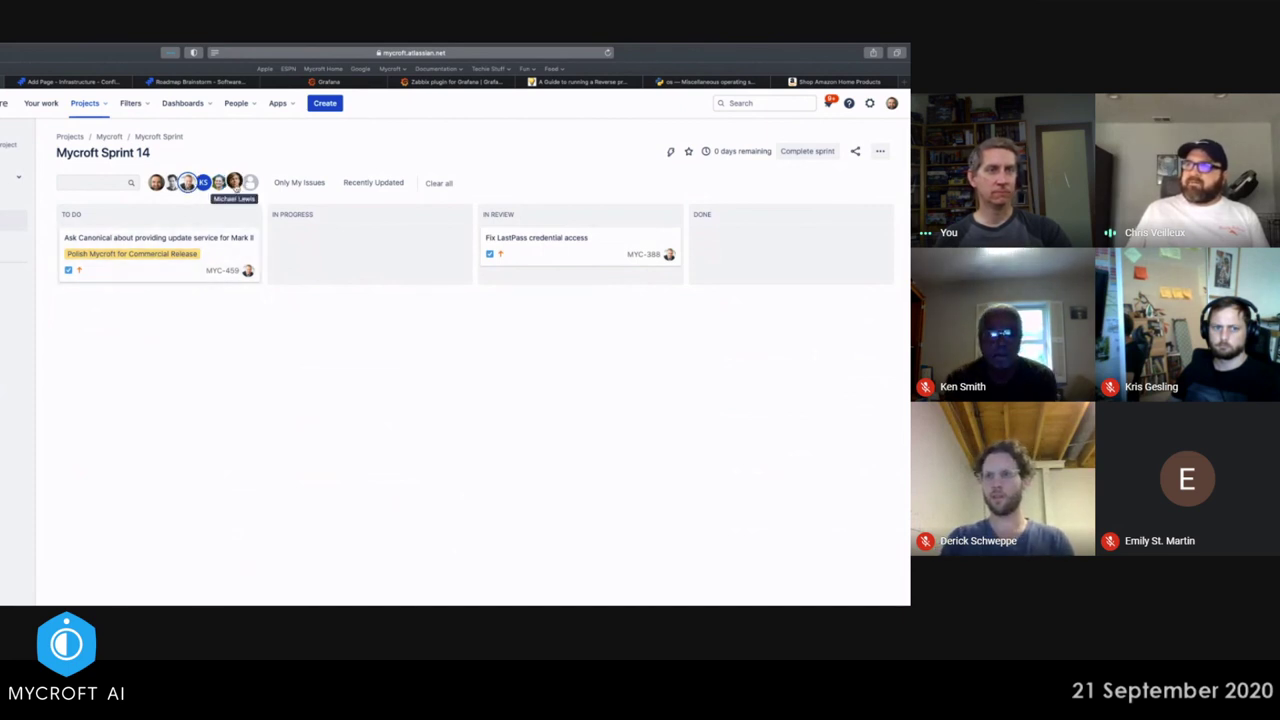
pyautogui.click(234, 181)
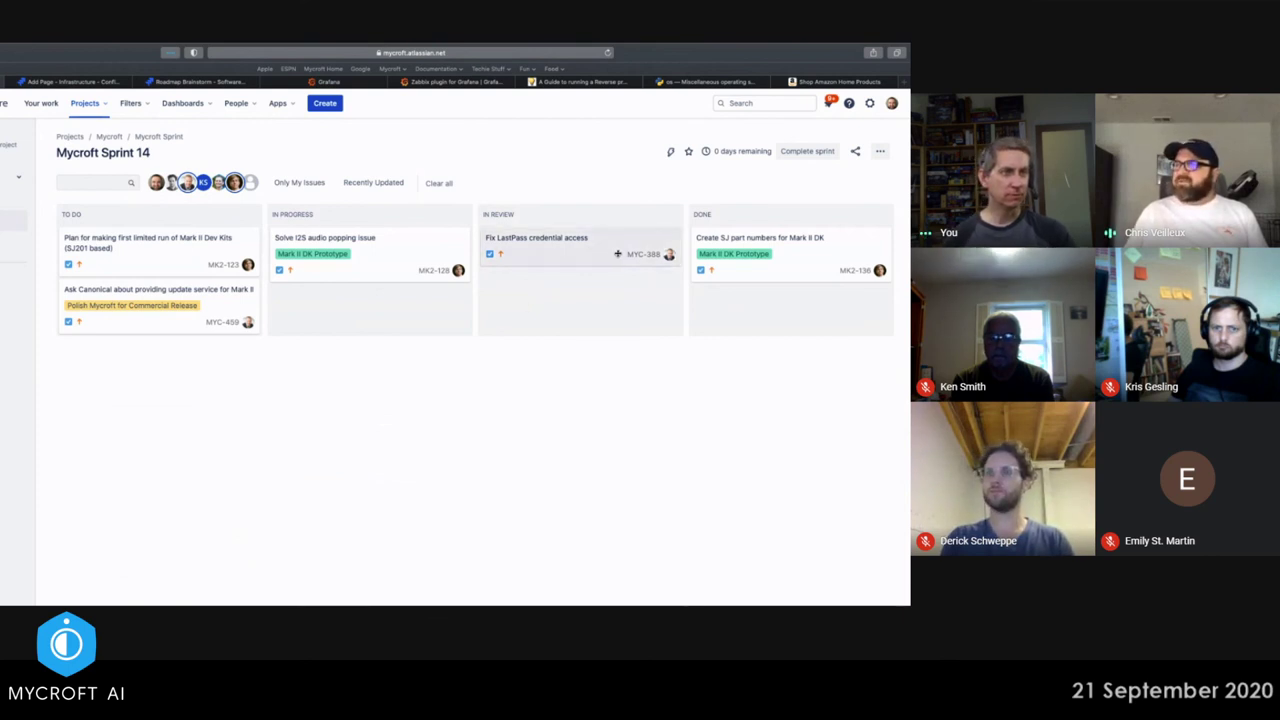
pyautogui.click(617, 253)
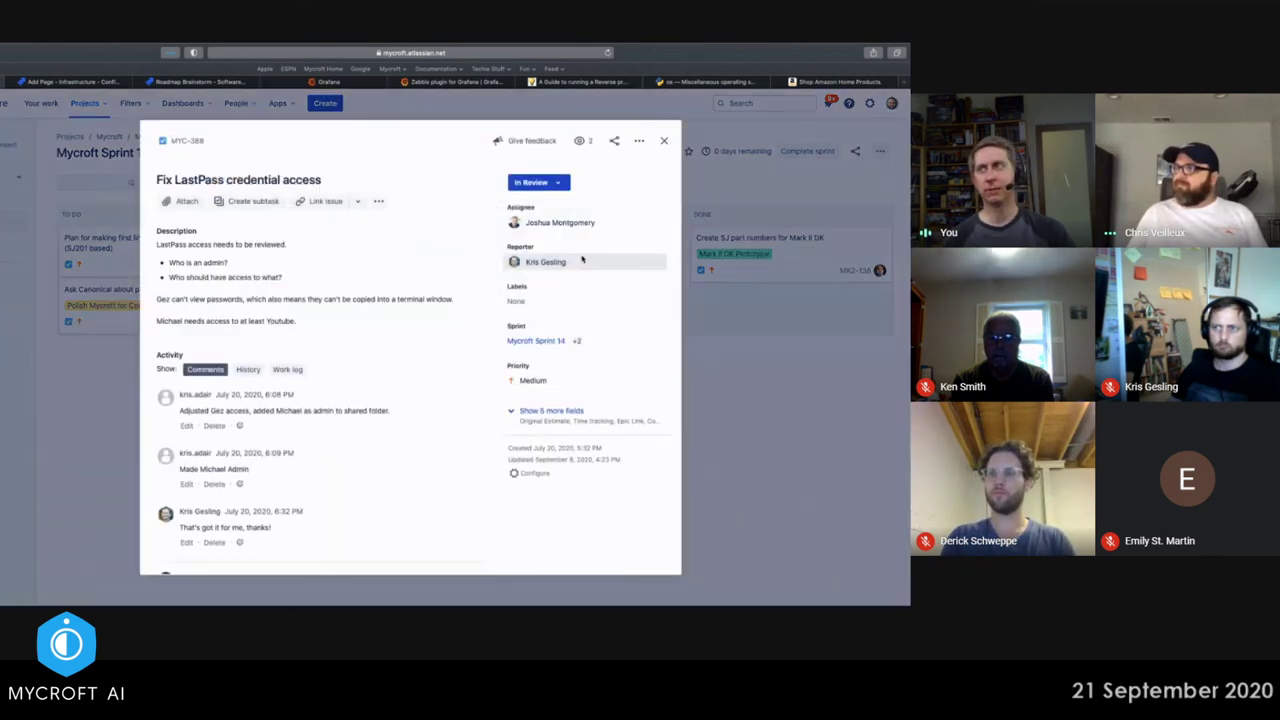
pyautogui.click(663, 140)
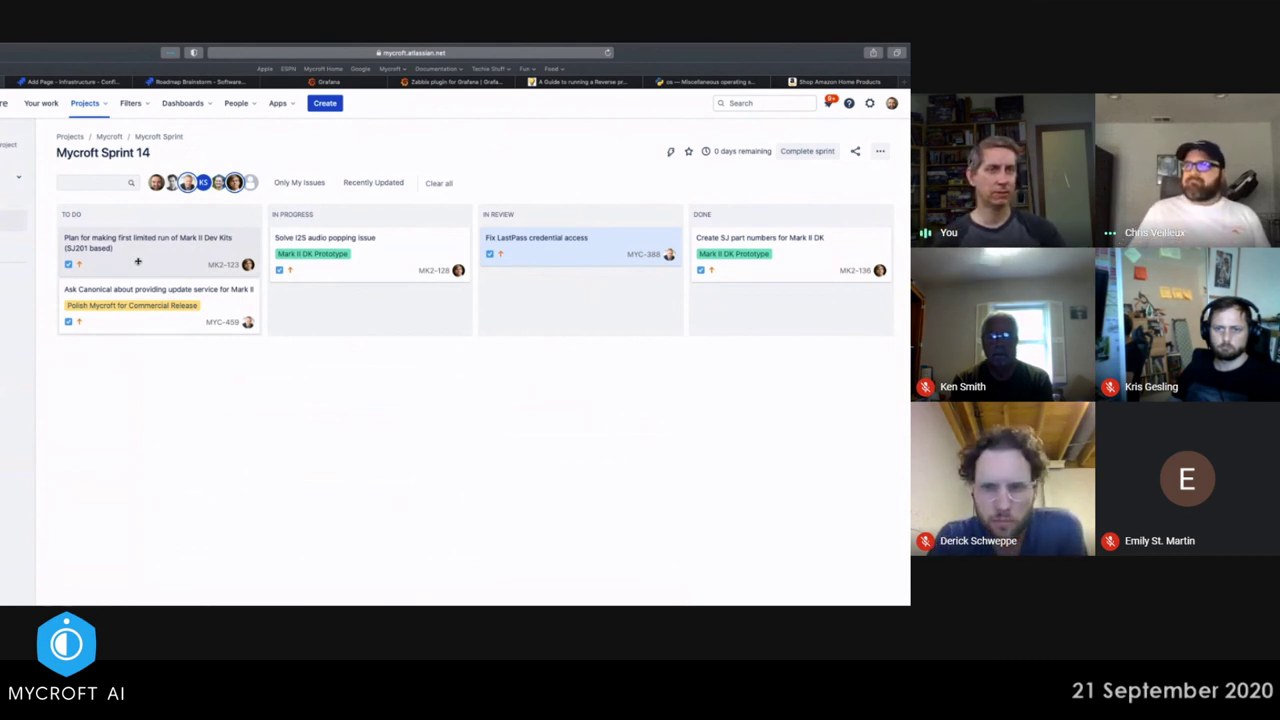
# - Move the Plan for making first limited run of Mark II Dev Kits card to In Progress and clear both assignee filters
pyautogui.moveTo(139, 261); pyautogui.dragTo(340, 318)
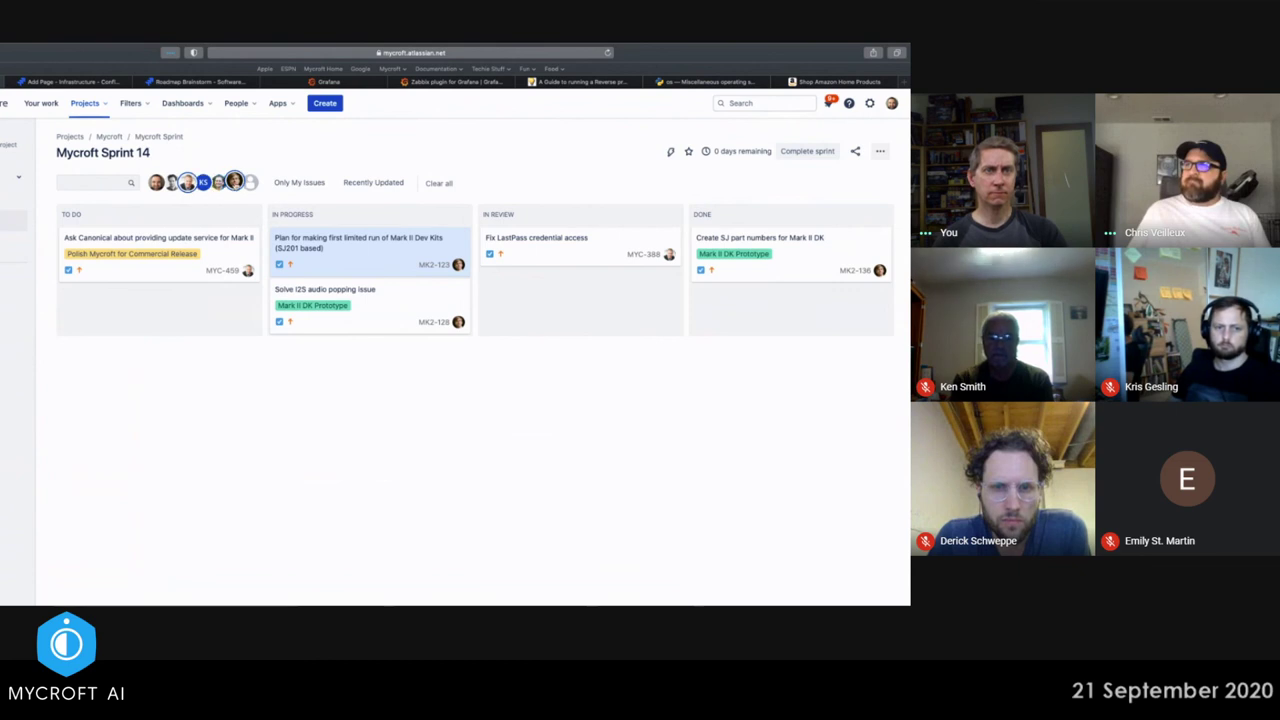
pyautogui.click(187, 182)
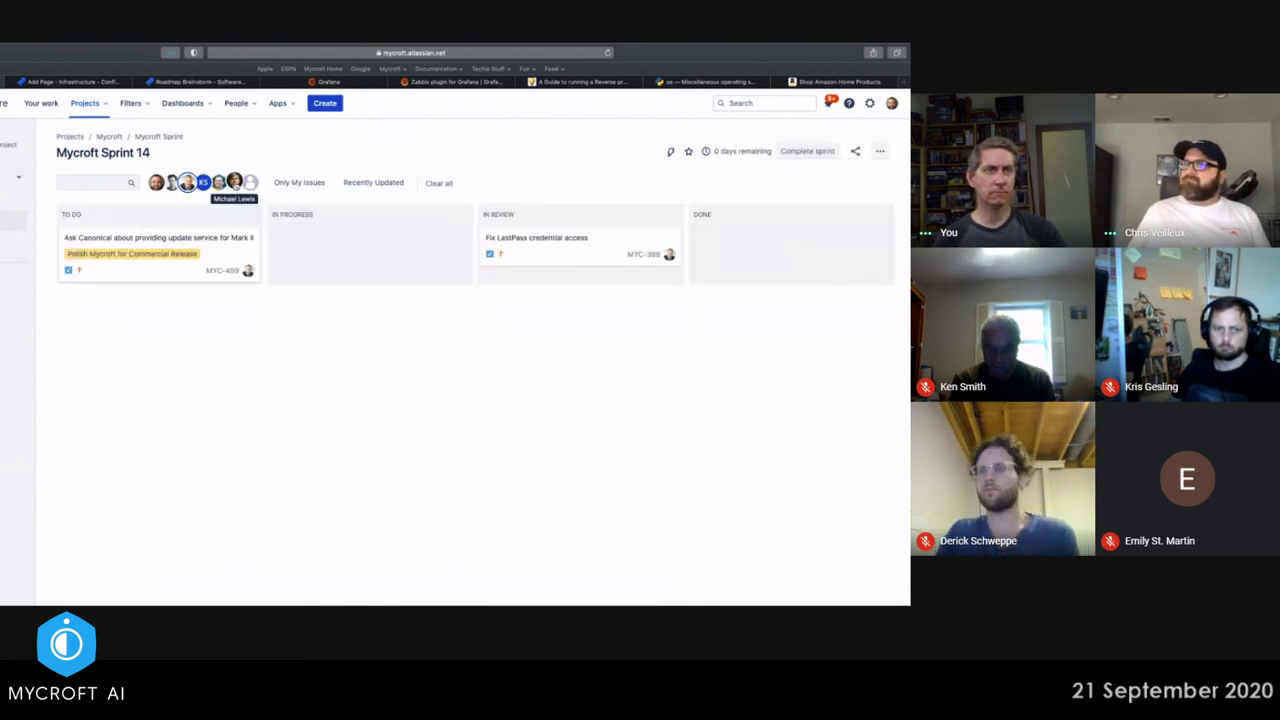
pyautogui.click(187, 182)
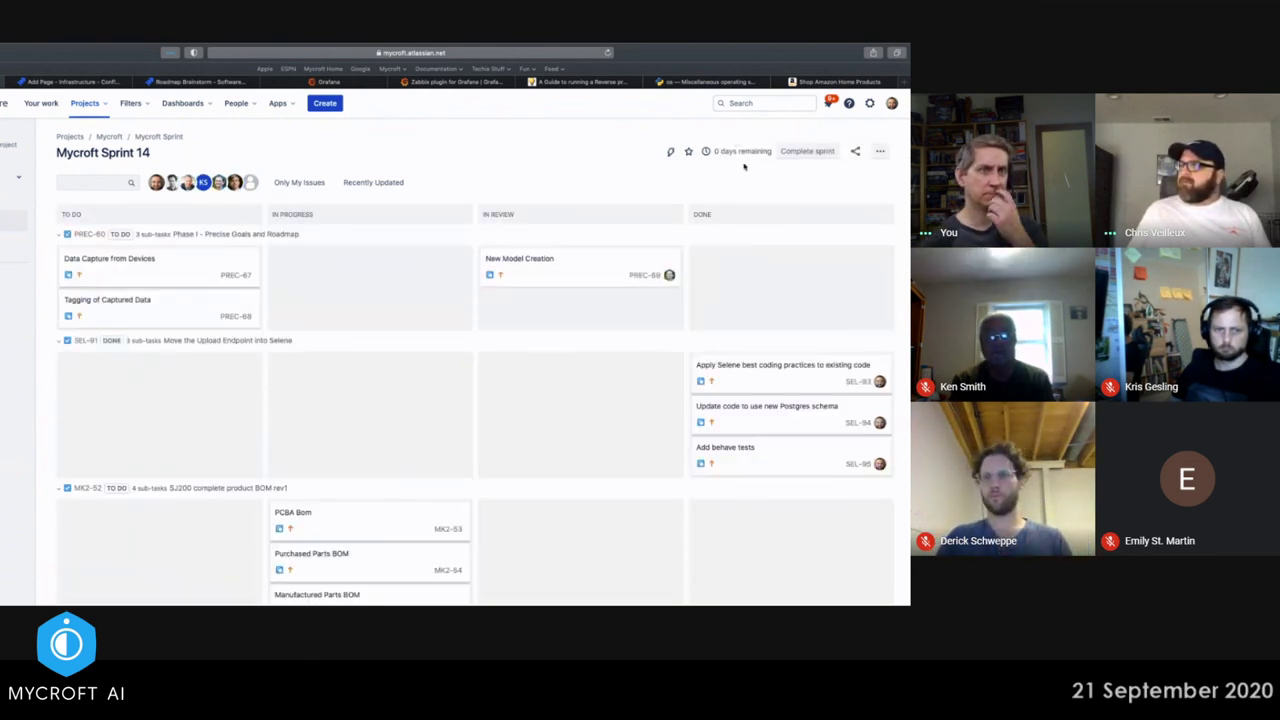